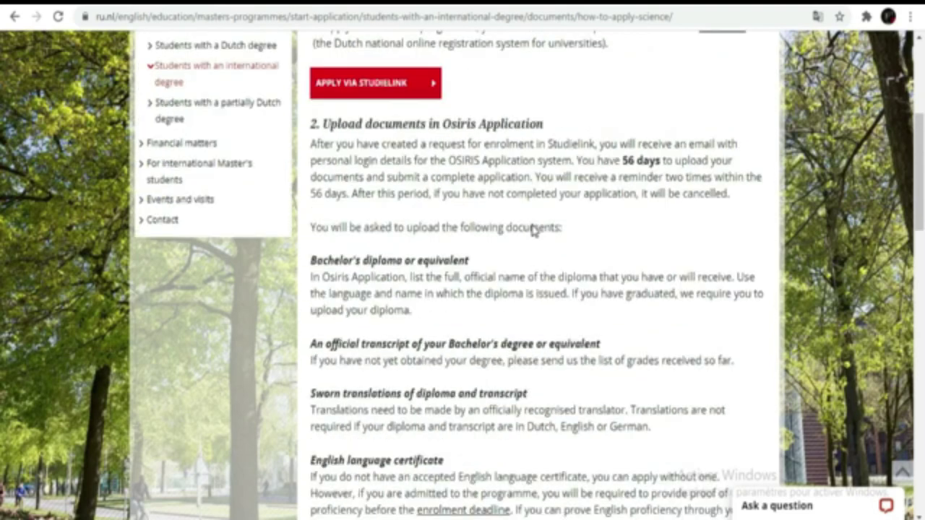
- Review the application documents required for international science applicants, including the handling fee and motivation letter sections
scroll(533, 224, down, 11)
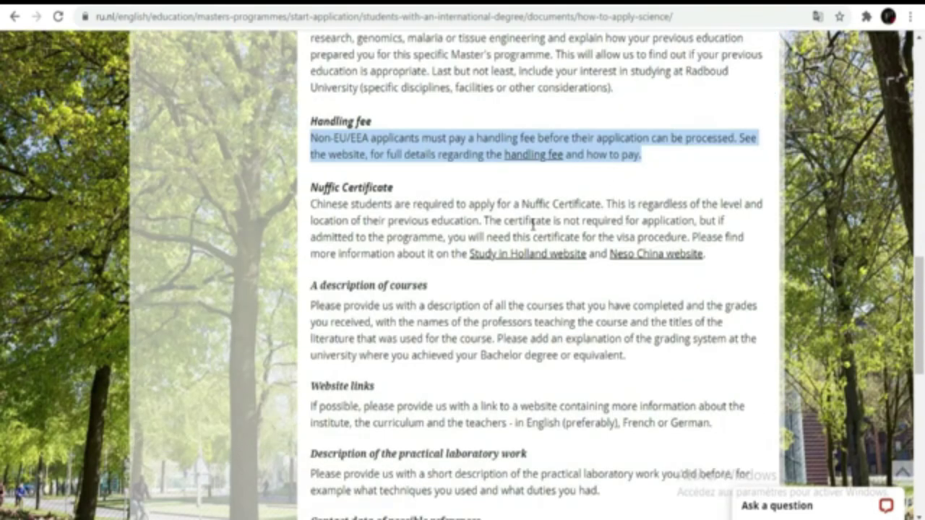
scroll(533, 226, down, 5)
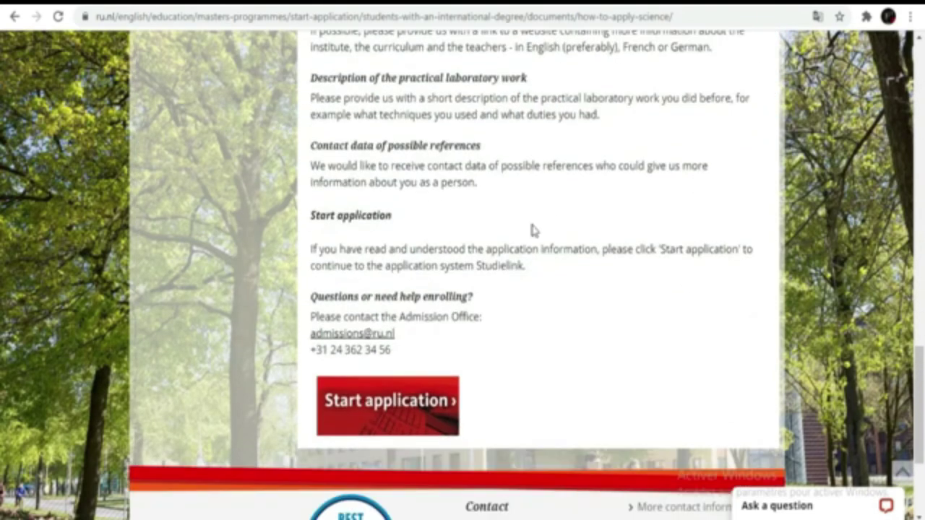
scroll(532, 230, up, 5)
scroll(533, 226, up, 1)
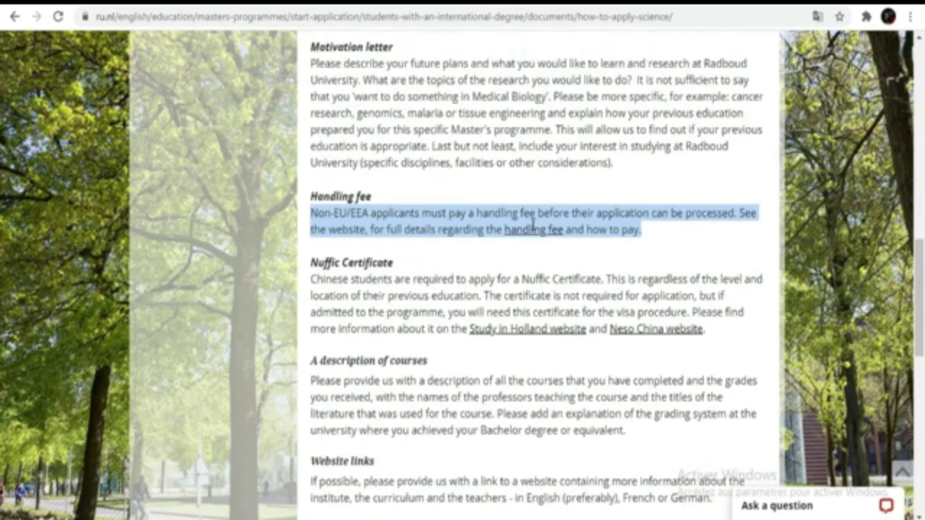
scroll(533, 229, up, 6)
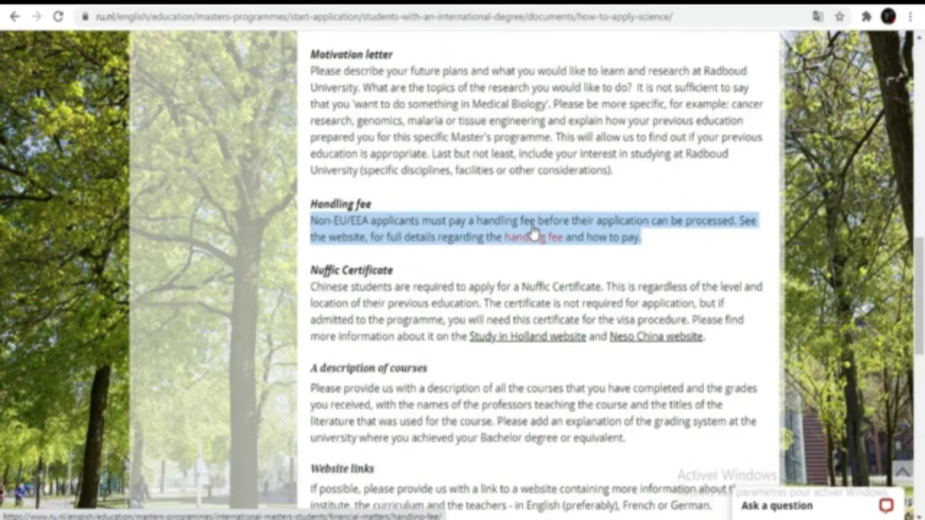
scroll(532, 230, up, 3)
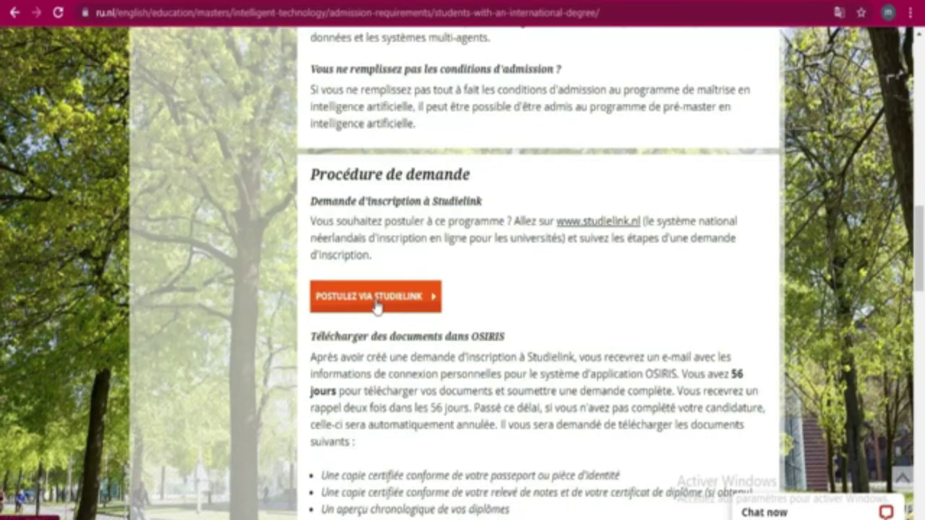
- Go to Studielink from the application procedure section and start creating an account without DigiD
click(376, 304)
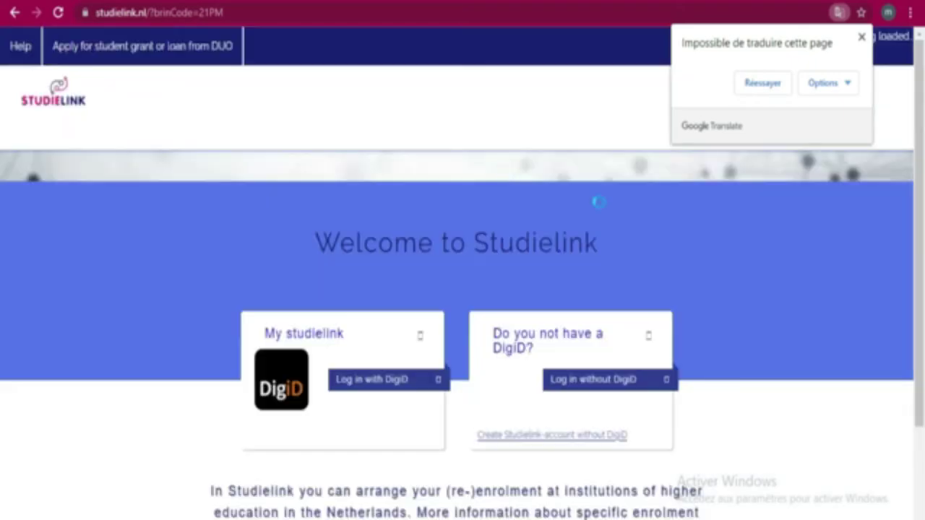
scroll(508, 200, down, 1)
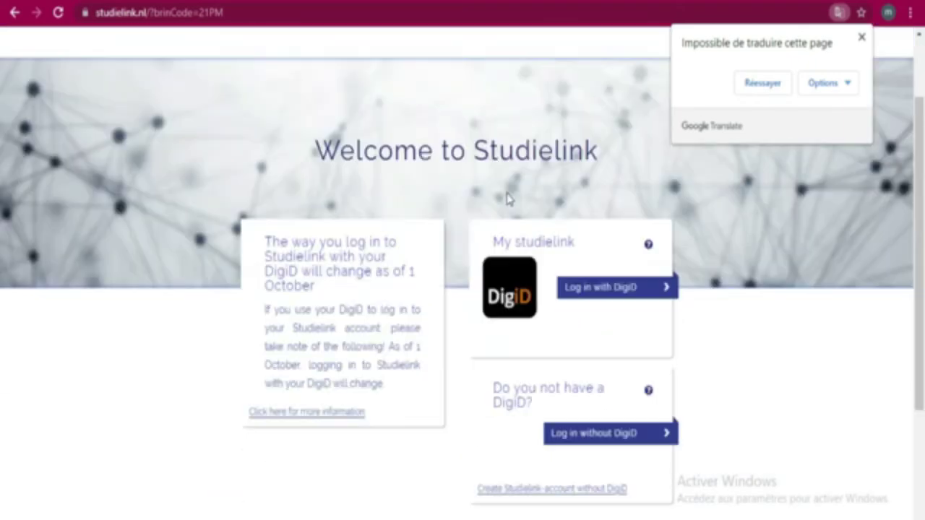
scroll(508, 200, down, 2)
scroll(485, 169, down, 1)
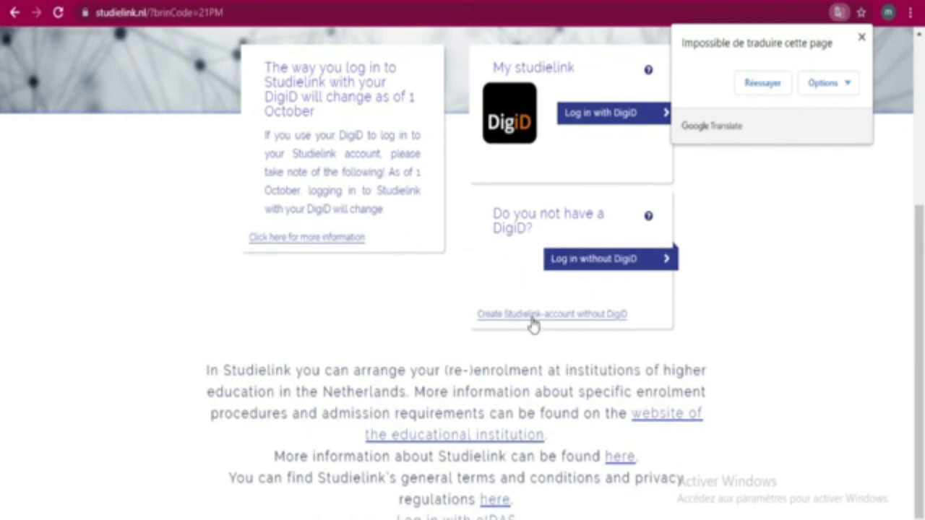
click(862, 36)
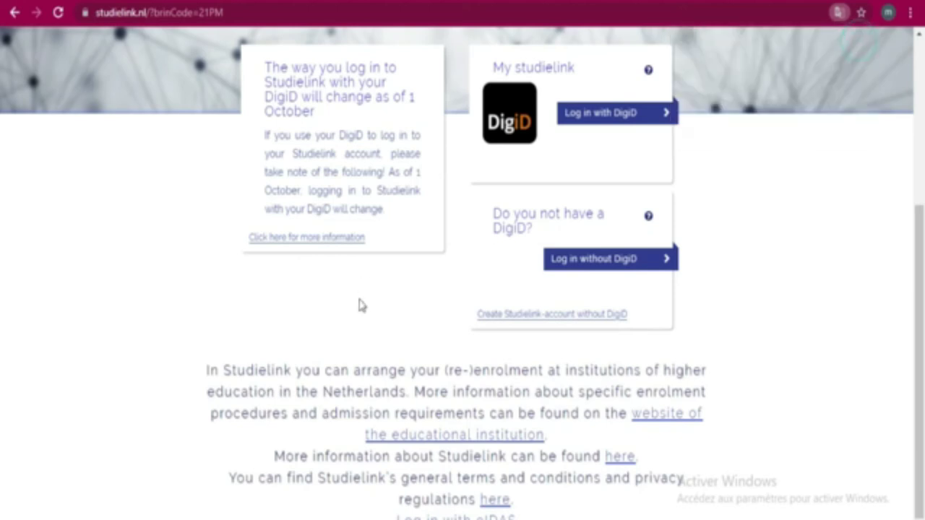
click(514, 316)
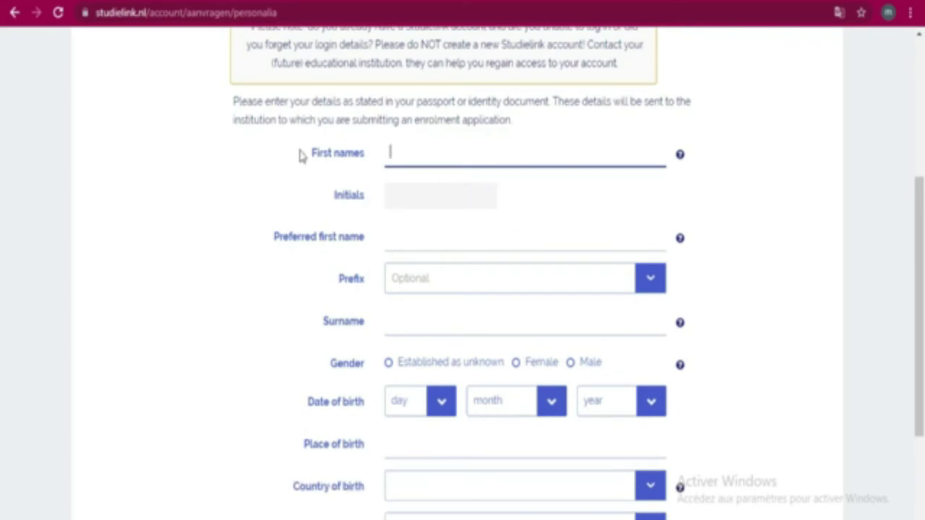
- Bring up the on-screen keyboard and shift it off the middle of the personal details form
scroll(458, 212, down, 3)
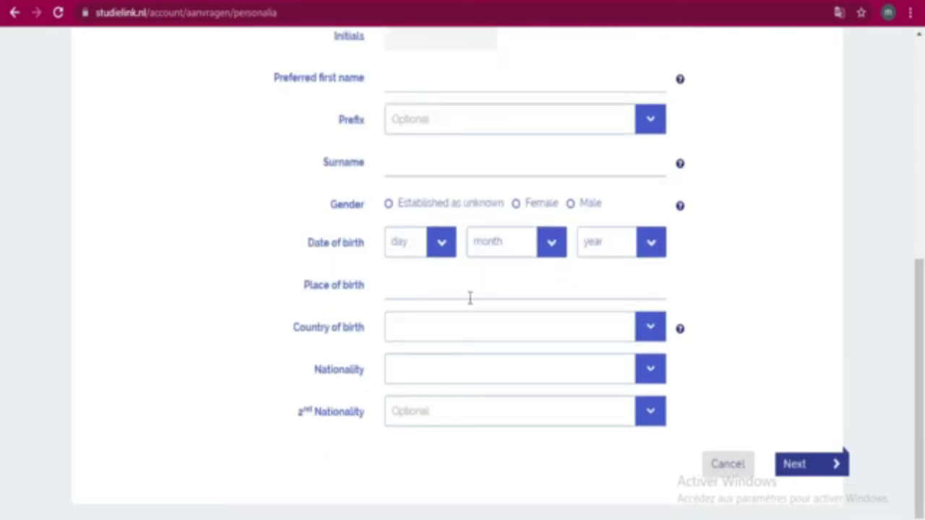
scroll(477, 311, up, 5)
scroll(487, 318, down, 5)
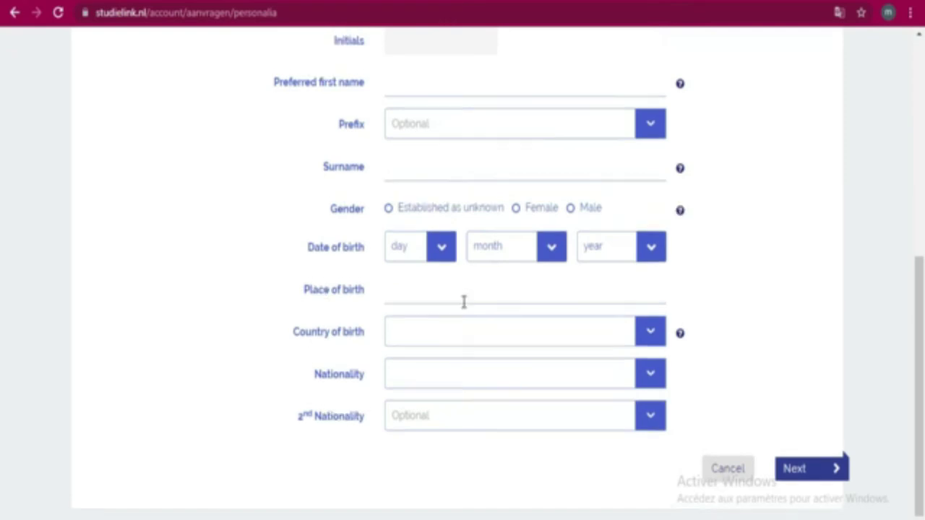
scroll(464, 302, up, 3)
key(ctrl+super+o)
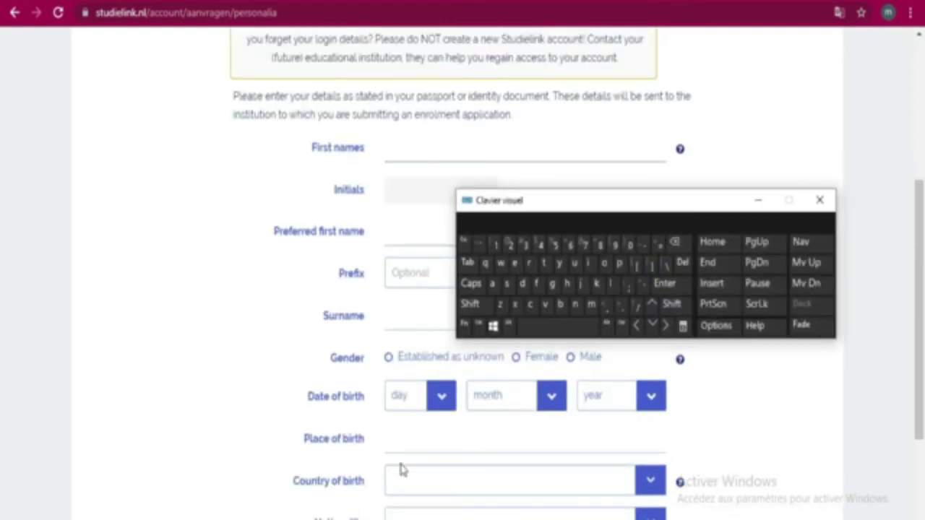
drag(600, 219, 716, 15)
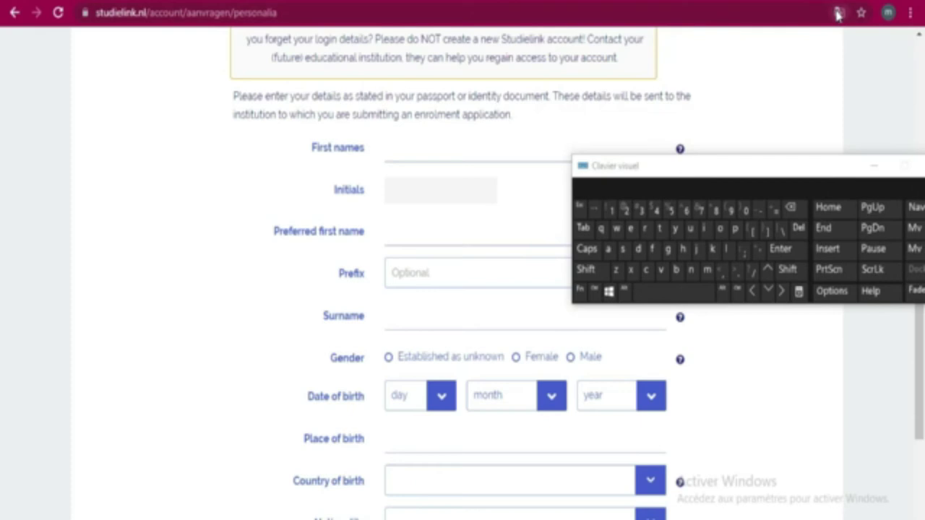
- Translate the account creation page into French and place the on-screen keyboard above the form fields
click(838, 12)
click(764, 84)
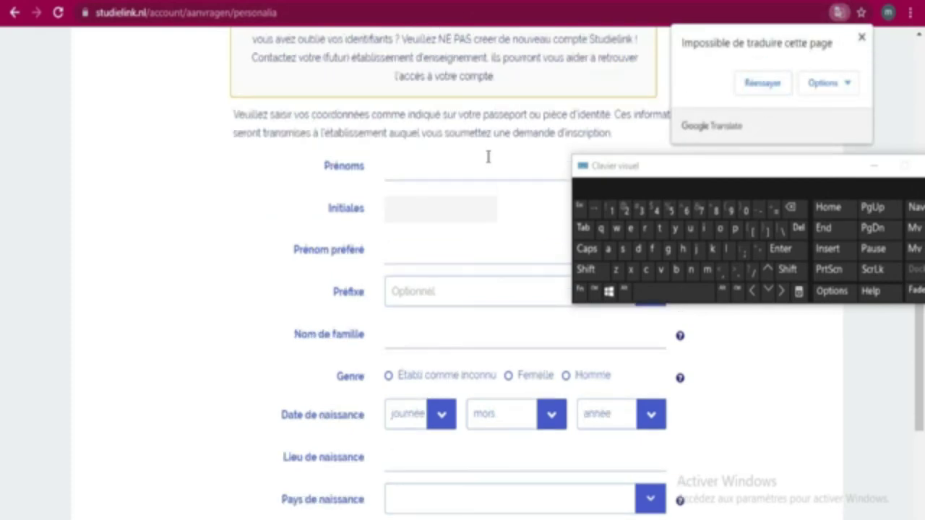
drag(787, 173, 768, 214)
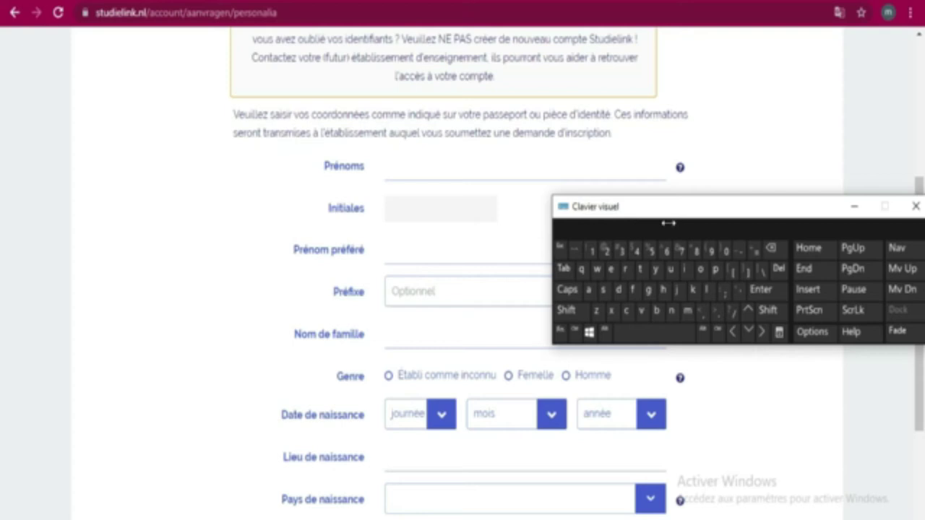
drag(822, 217, 822, 43)
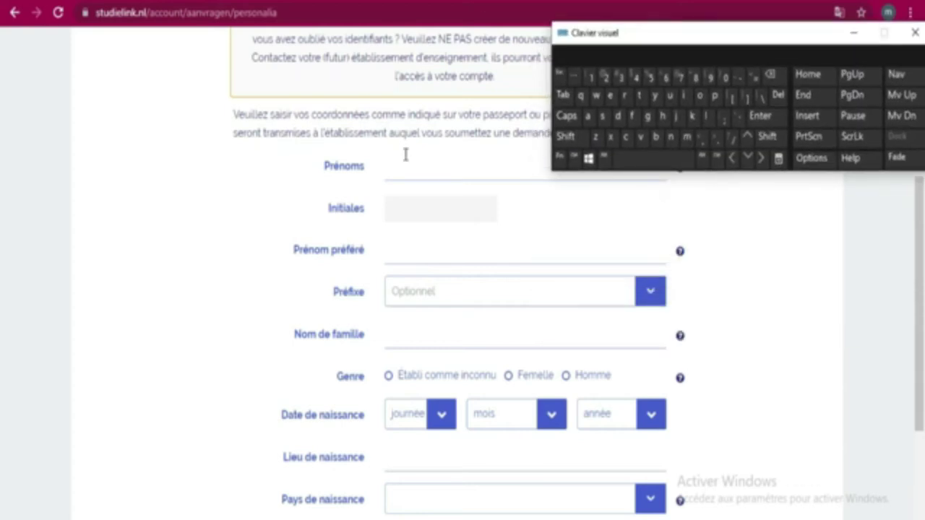
- Enter the applicant's first name in the personal details form using the on-screen keyboard
scroll(406, 152, up, 2)
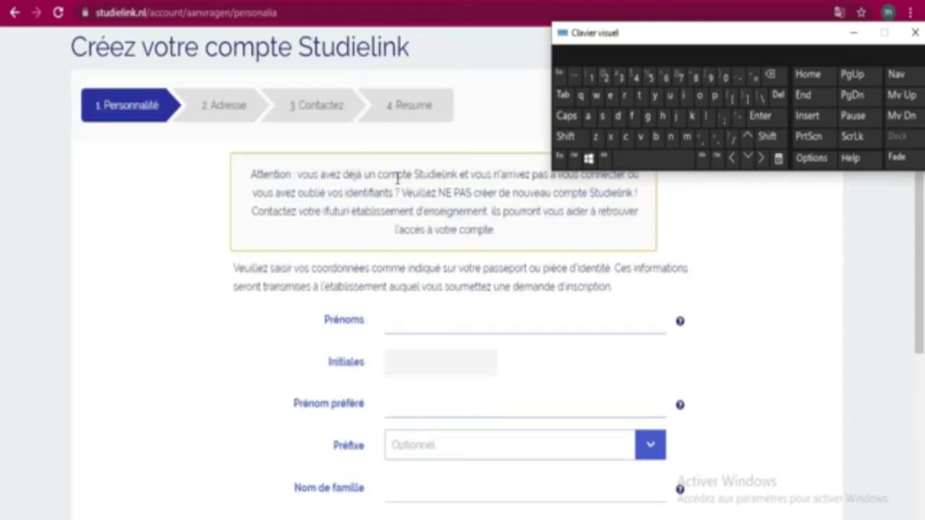
scroll(529, 214, up, 1)
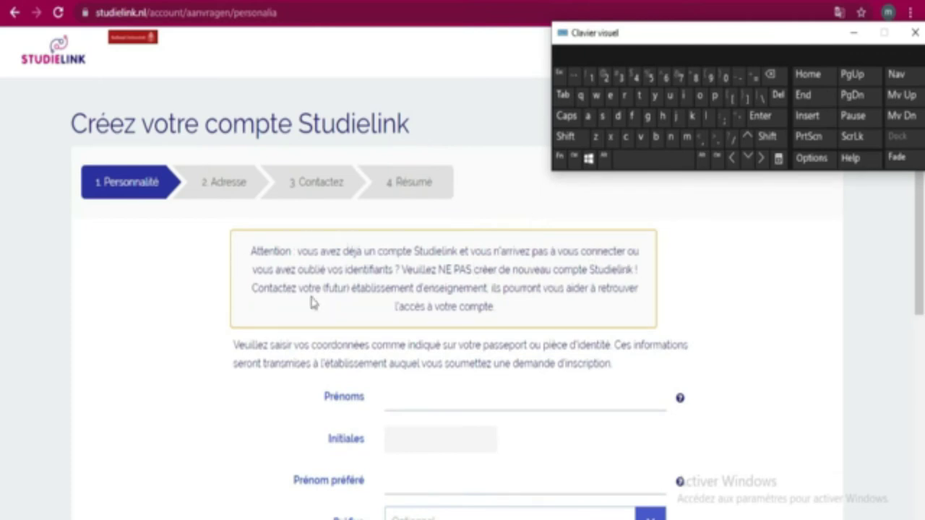
scroll(303, 205, down, 1)
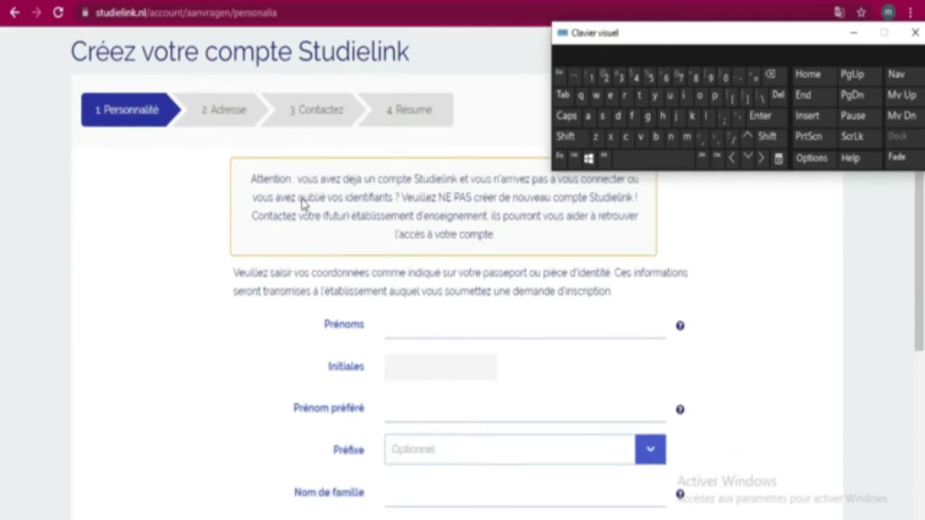
scroll(303, 204, down, 1)
click(419, 253)
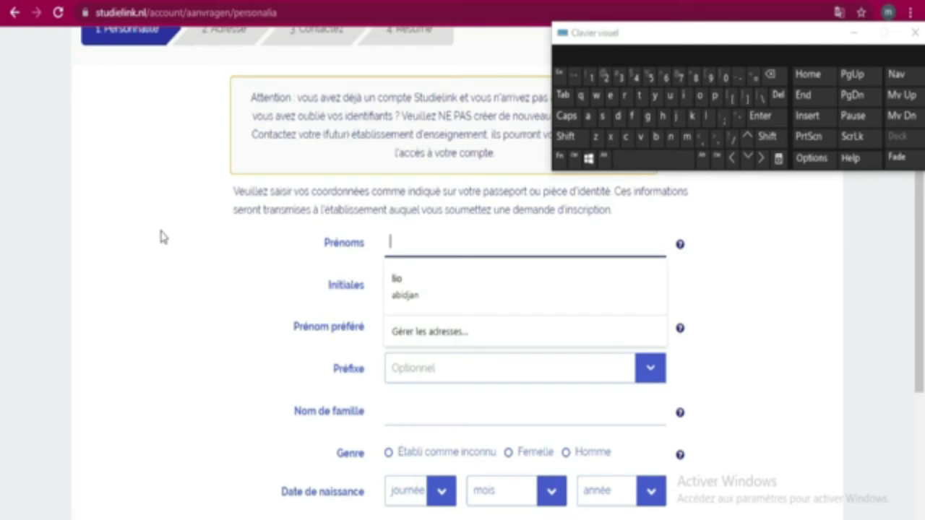
click(151, 241)
click(402, 248)
click(211, 254)
click(425, 257)
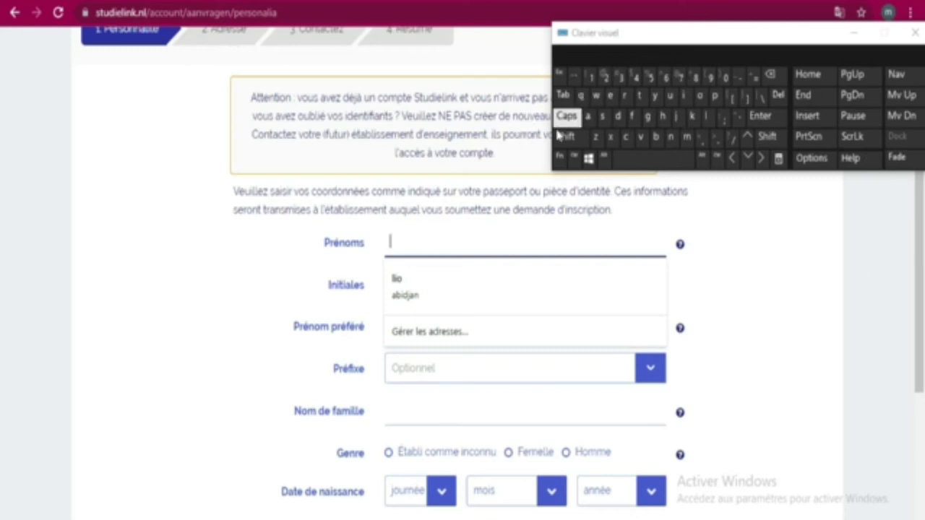
click(571, 144)
click(642, 97)
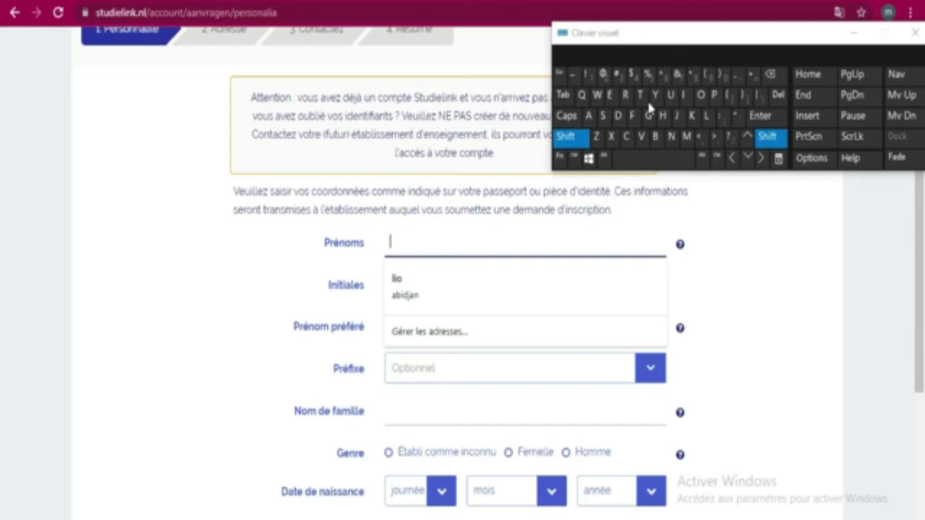
click(683, 95)
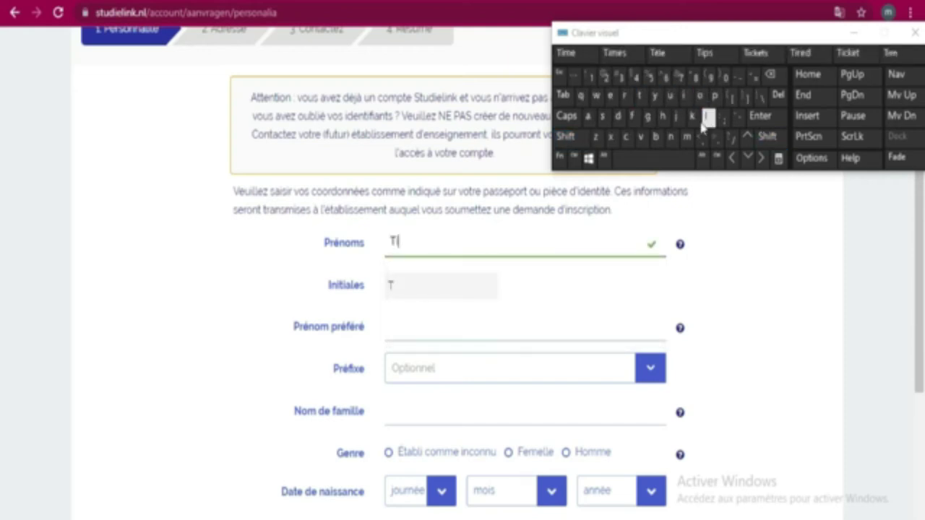
click(692, 117)
click(588, 116)
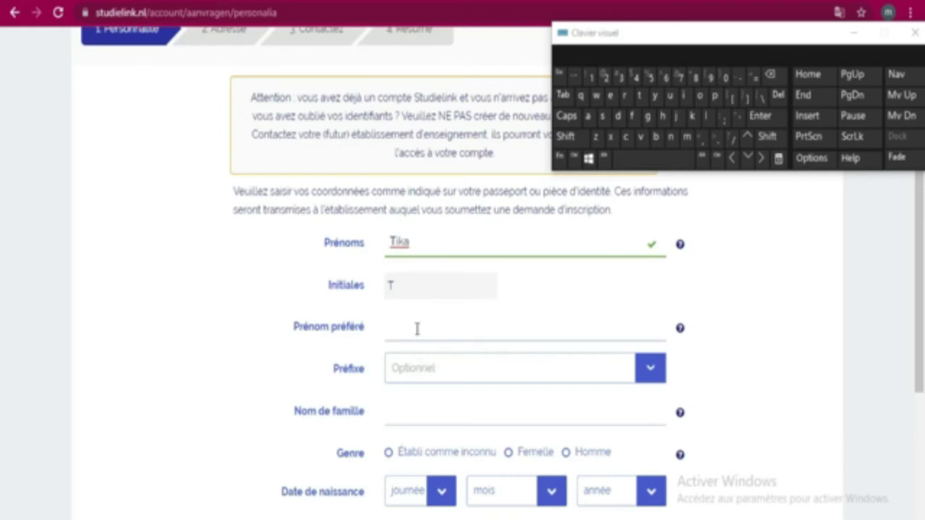
- Check the French-translated options offered for the optional name prefix
click(475, 370)
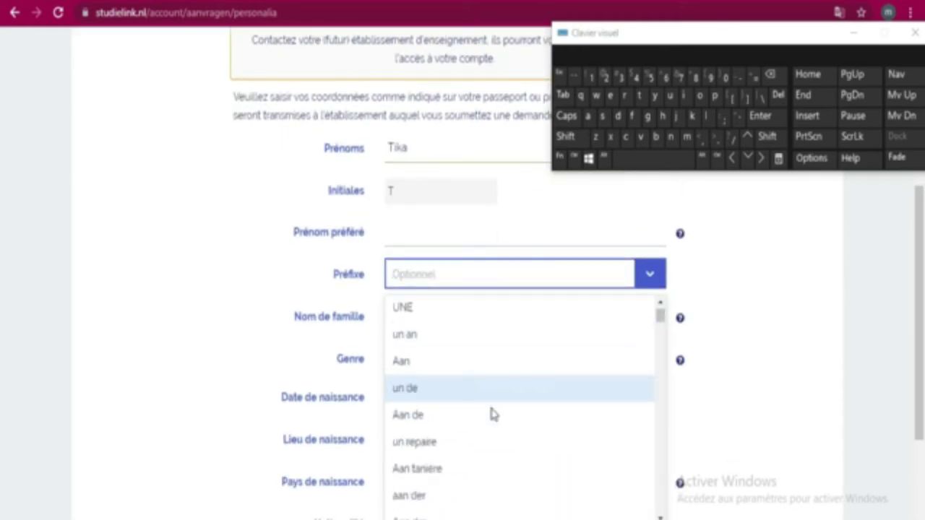
scroll(492, 415, down, 1)
scroll(498, 387, up, 2)
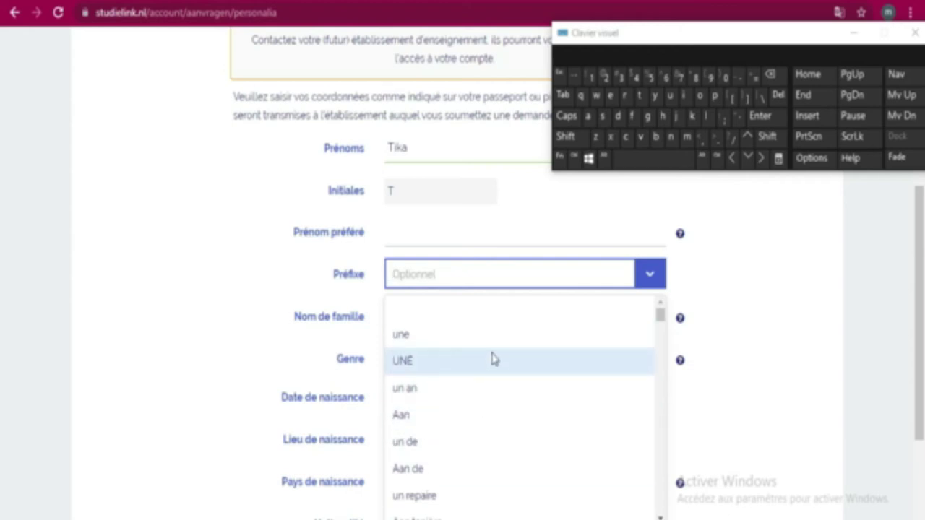
- Move the on-screen keyboard out of the way and switch the page language back to English
click(841, 14)
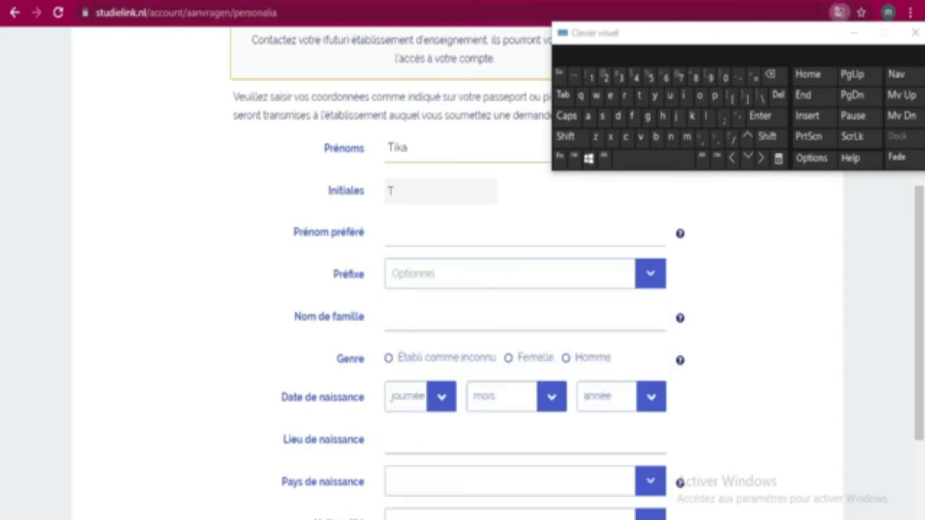
drag(775, 43, 774, 151)
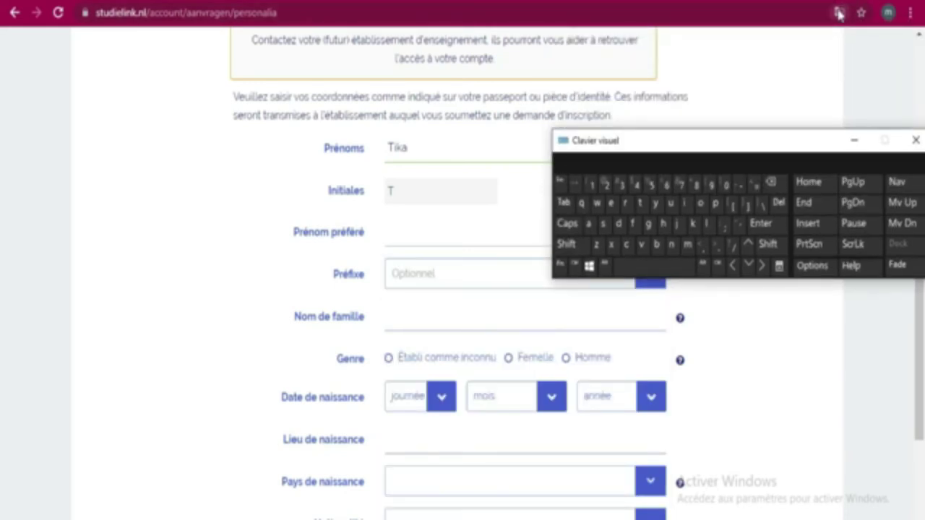
click(839, 12)
click(705, 43)
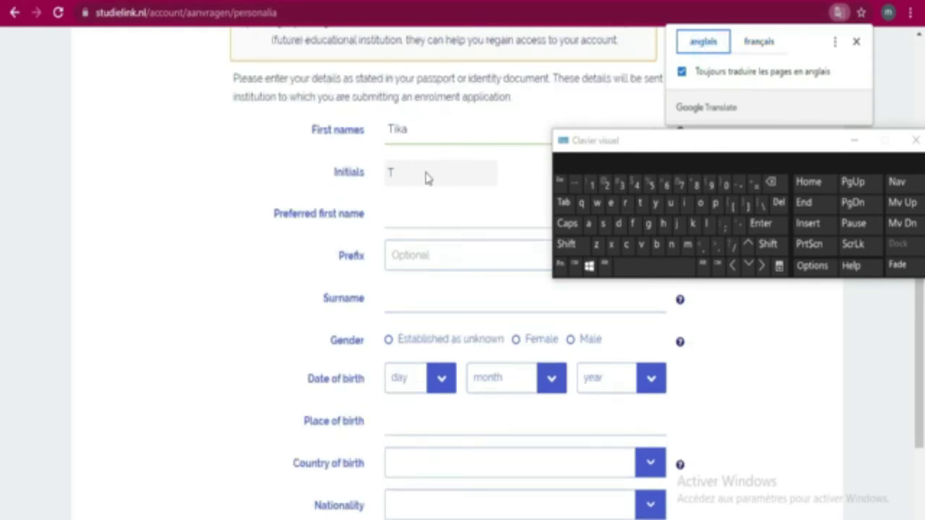
- Browse the optional name prefix choices and set the prefix to "a"
click(496, 262)
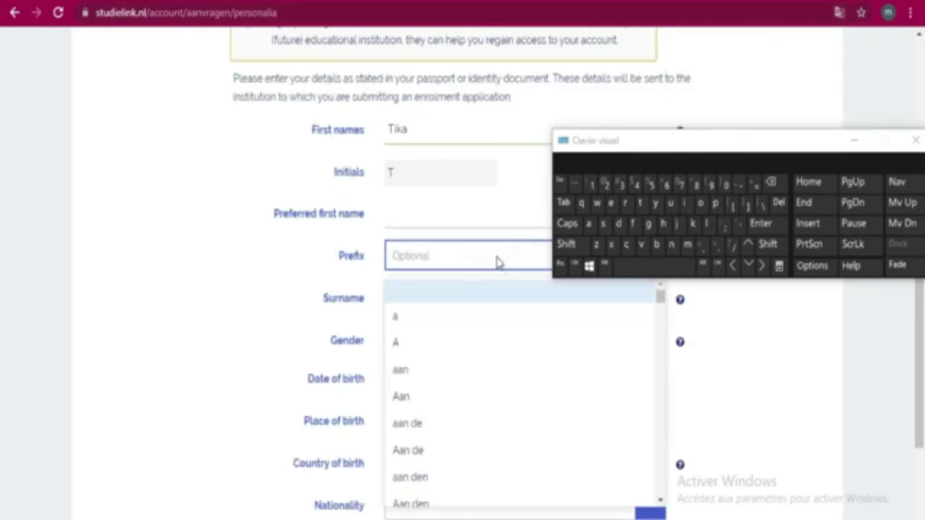
scroll(453, 391, down, 5)
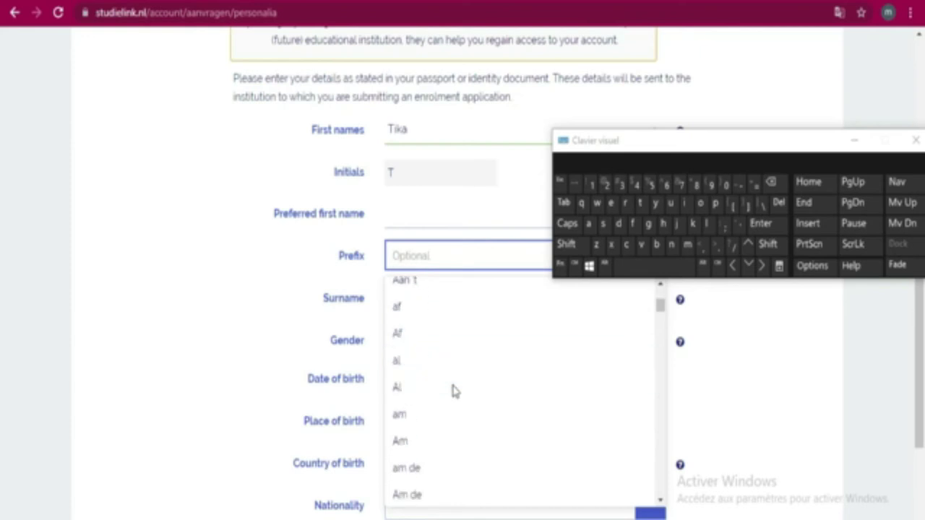
scroll(453, 391, down, 2)
scroll(454, 390, down, 6)
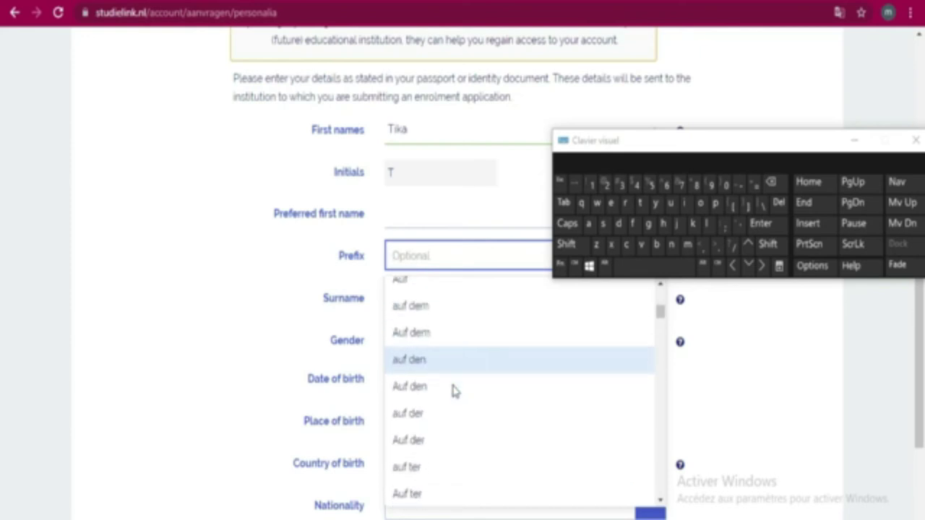
scroll(454, 391, down, 8)
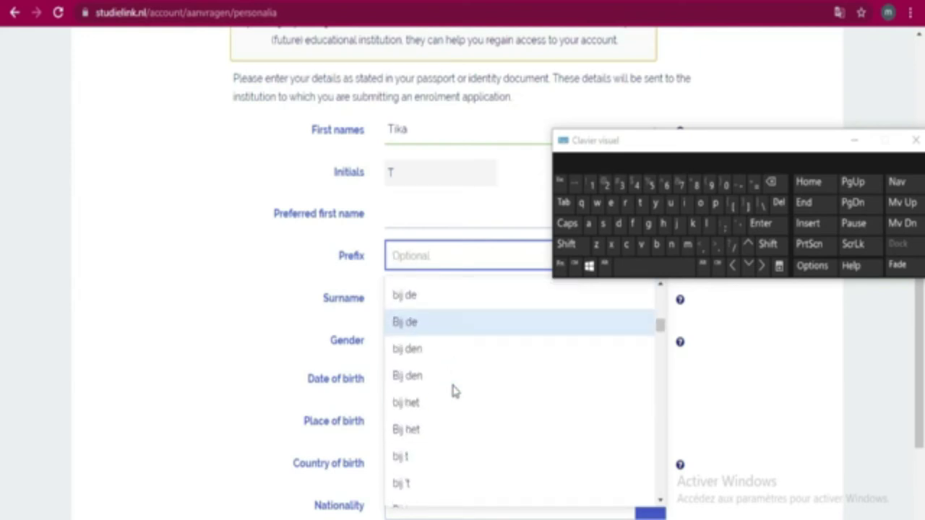
scroll(453, 390, down, 4)
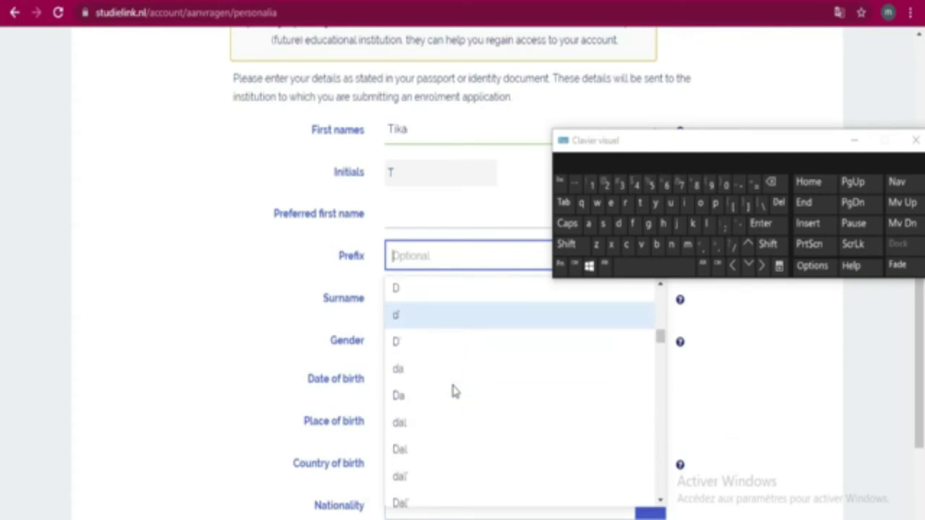
scroll(456, 388, up, 6)
scroll(456, 388, up, 10)
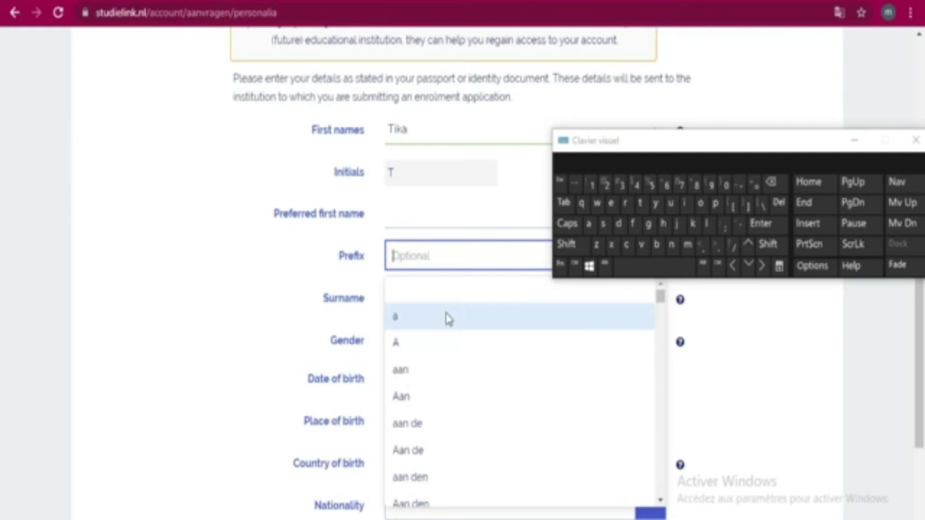
click(403, 323)
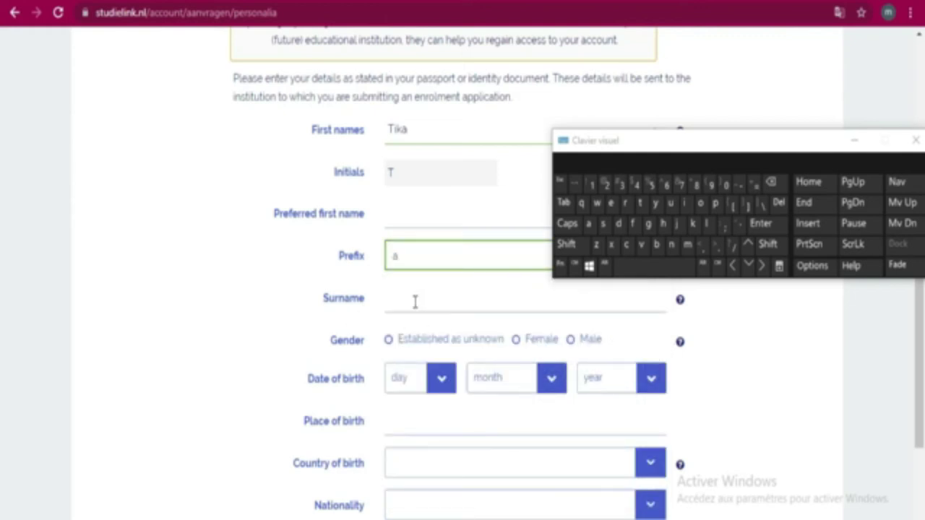
- Enter the applicant's surname with the on-screen keyboard and select Male as the gender
click(415, 302)
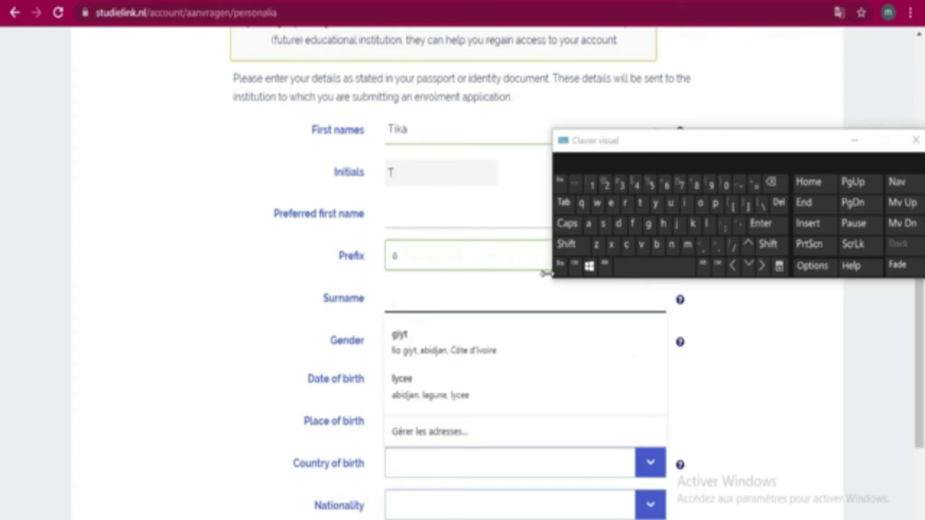
click(664, 225)
click(687, 205)
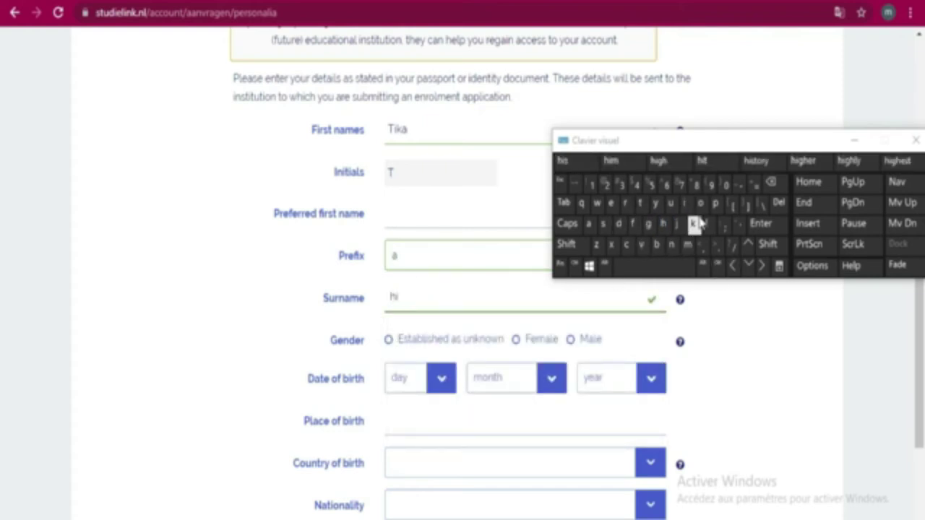
click(709, 224)
click(701, 205)
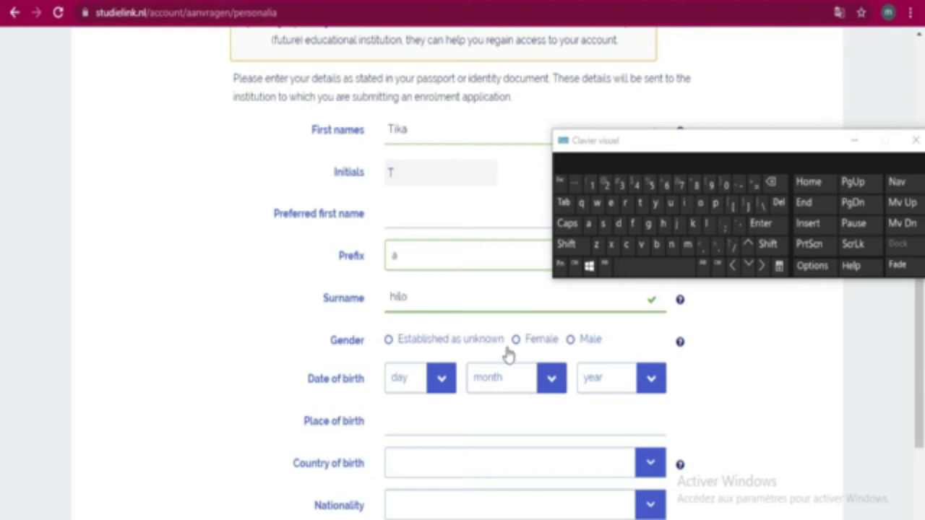
click(572, 341)
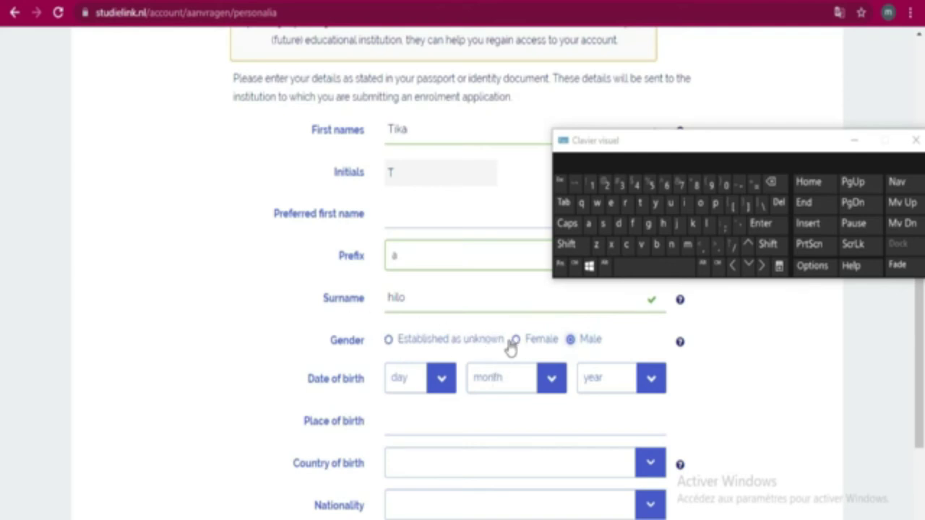
- Fill in the applicant's date of birth, moving the on-screen keyboard clear of the year choices
scroll(477, 348, down, 1)
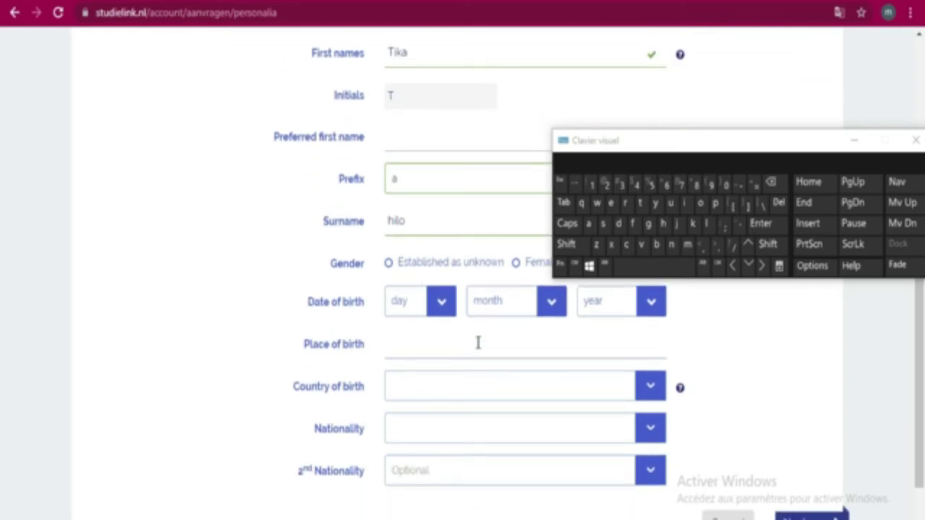
click(442, 304)
click(438, 275)
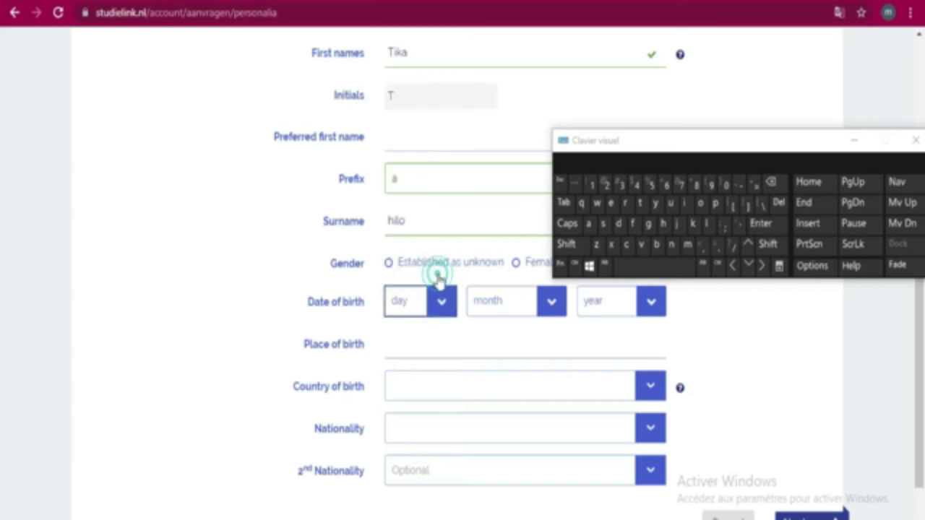
click(550, 302)
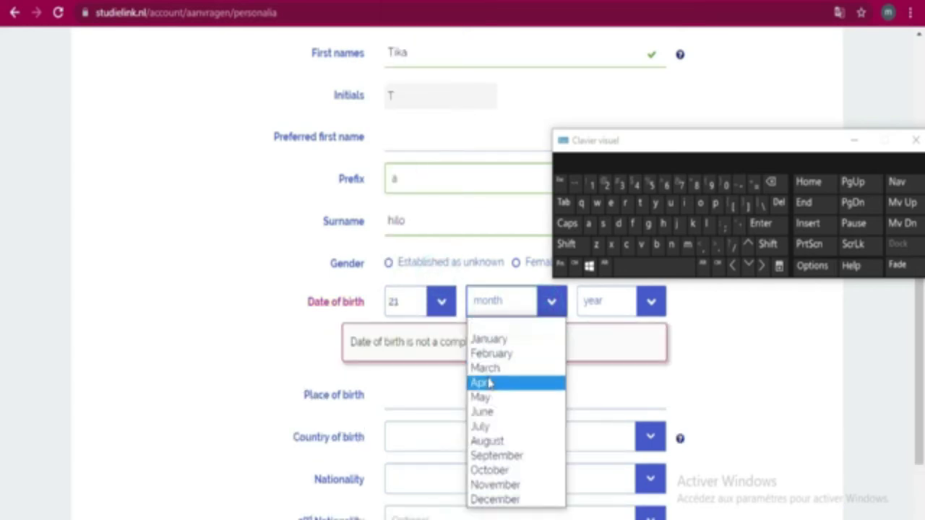
click(535, 383)
click(611, 310)
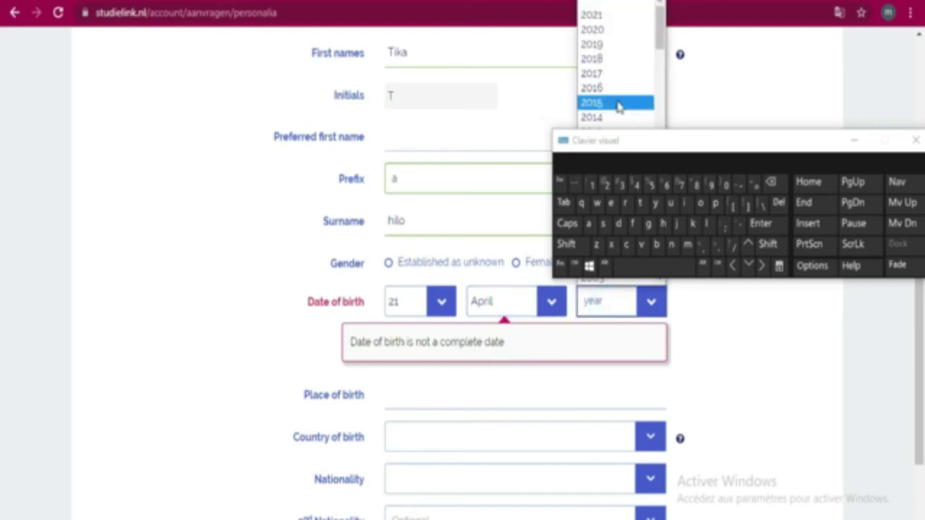
drag(678, 147, 700, 416)
click(657, 311)
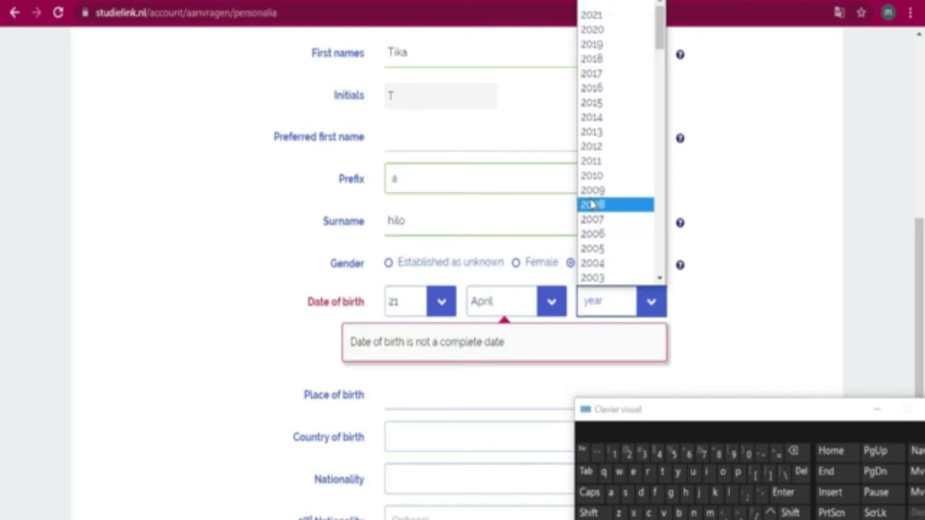
scroll(606, 195, down, 5)
scroll(606, 194, up, 3)
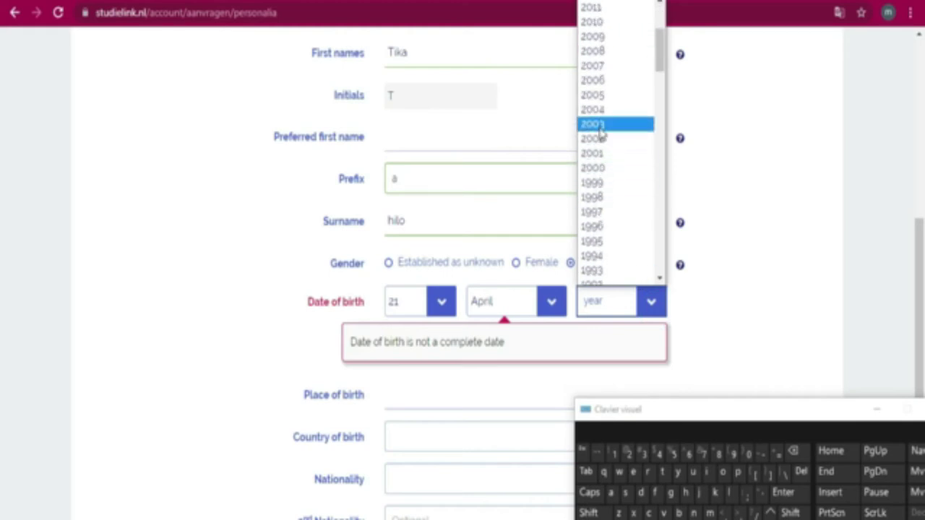
click(598, 125)
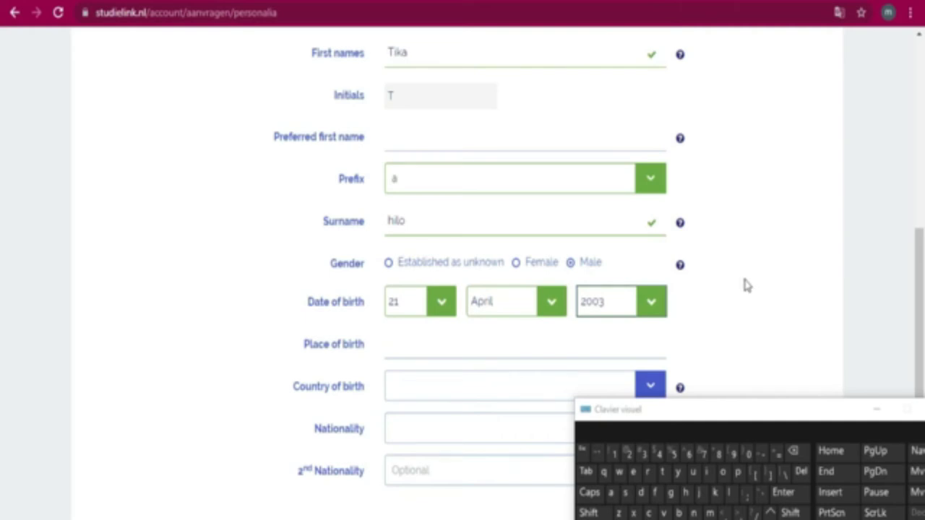
- Reposition the on-screen keyboard beside the lower form fields and enter "abidjan" as the place of birth
scroll(747, 285, down, 1)
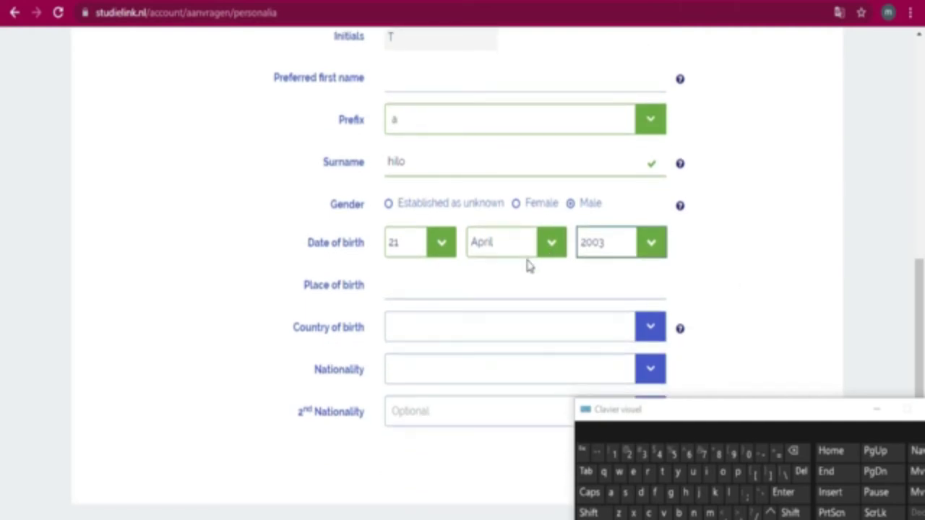
click(529, 293)
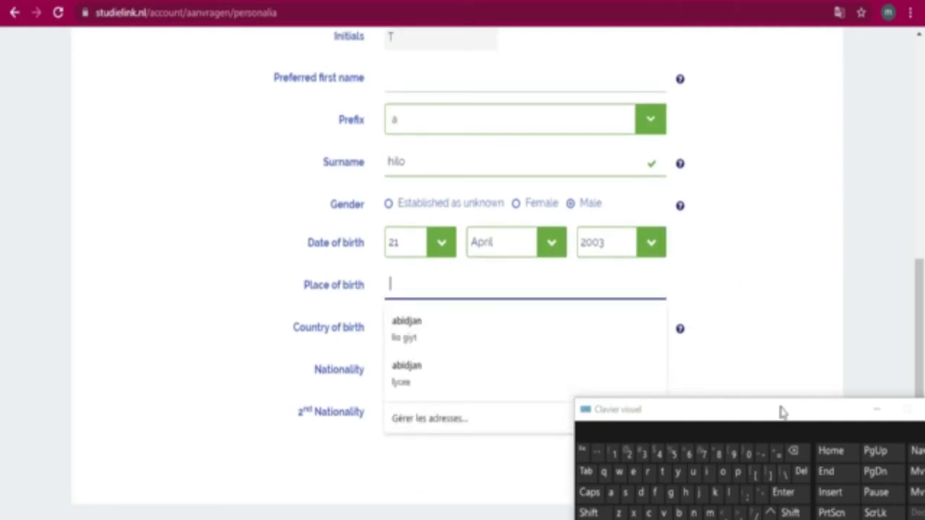
drag(781, 411, 765, 345)
drag(736, 259, 733, 219)
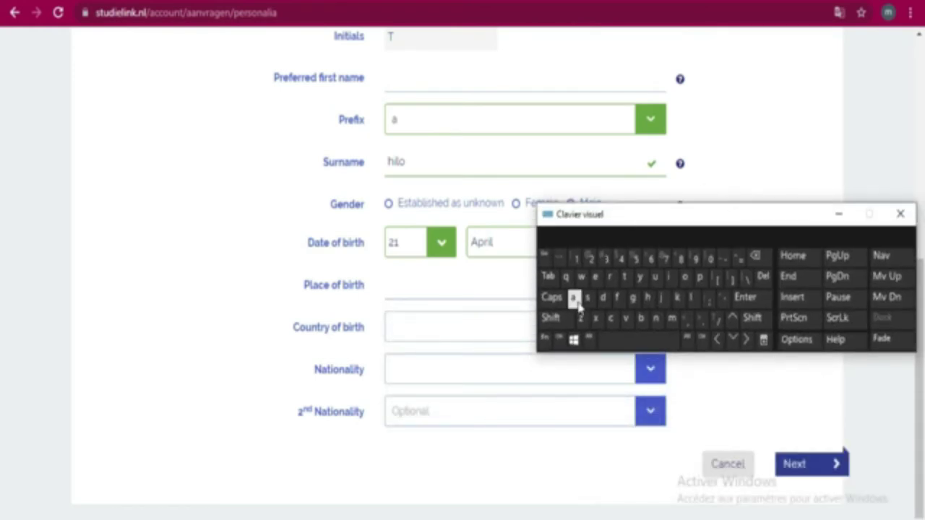
click(423, 289)
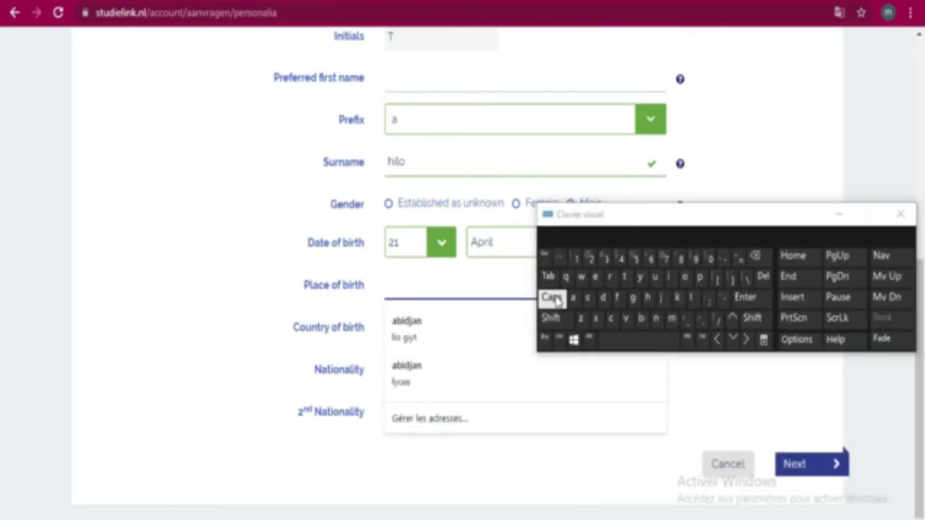
click(573, 297)
click(629, 321)
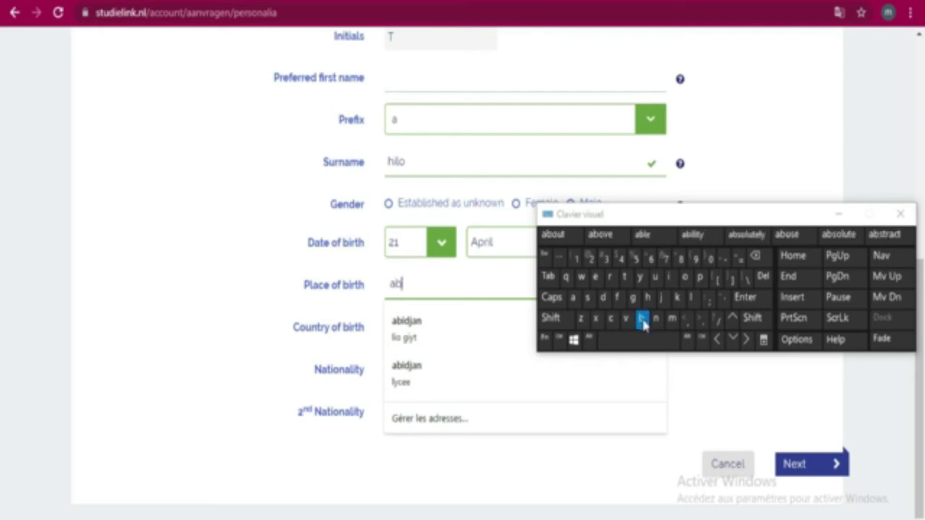
click(669, 282)
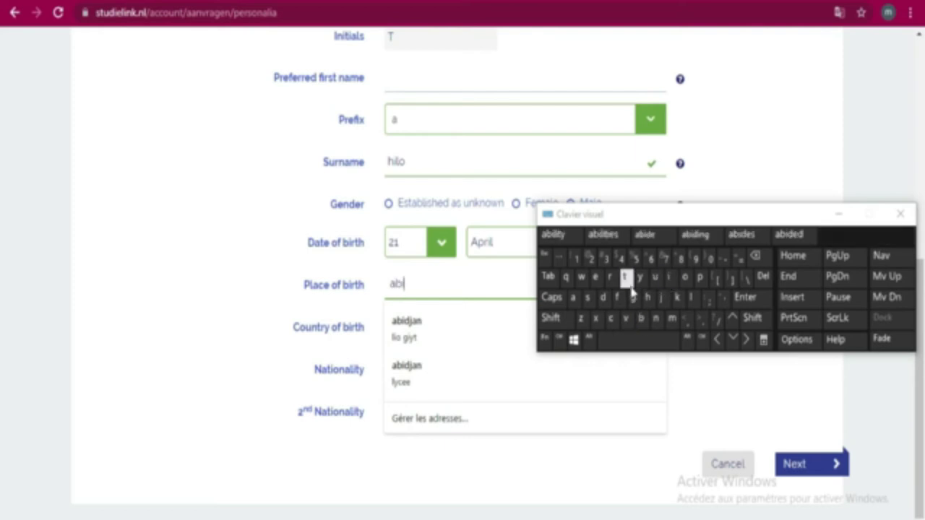
click(603, 297)
click(661, 297)
click(572, 298)
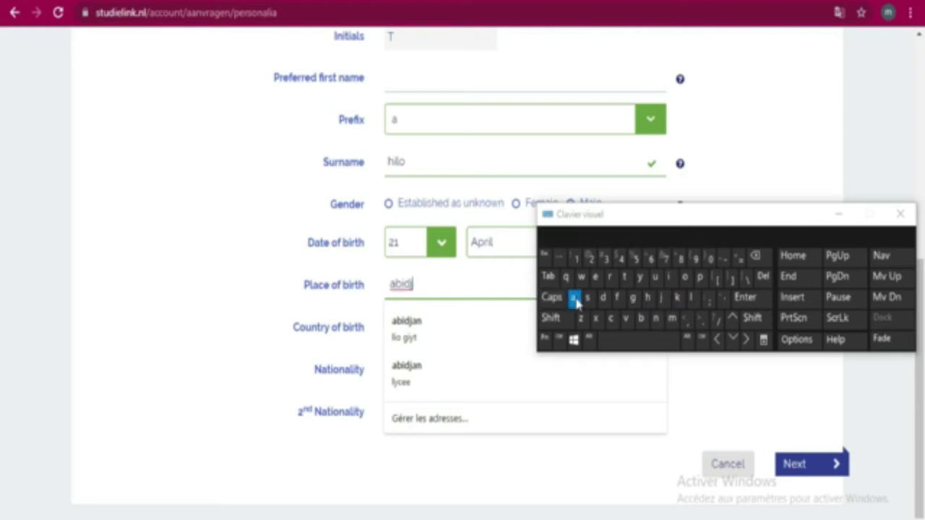
click(655, 318)
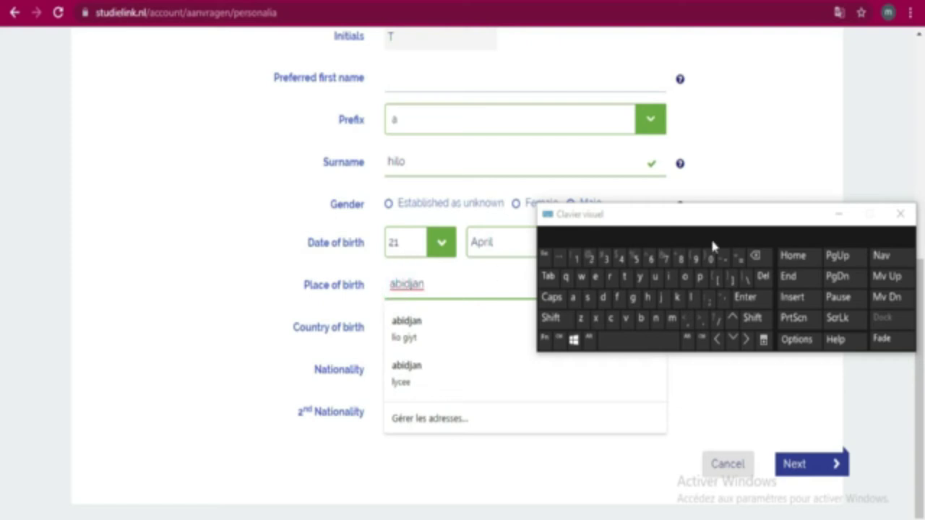
- Capitalise the first letter of the place of birth so it reads "Abidjan"
click(754, 255)
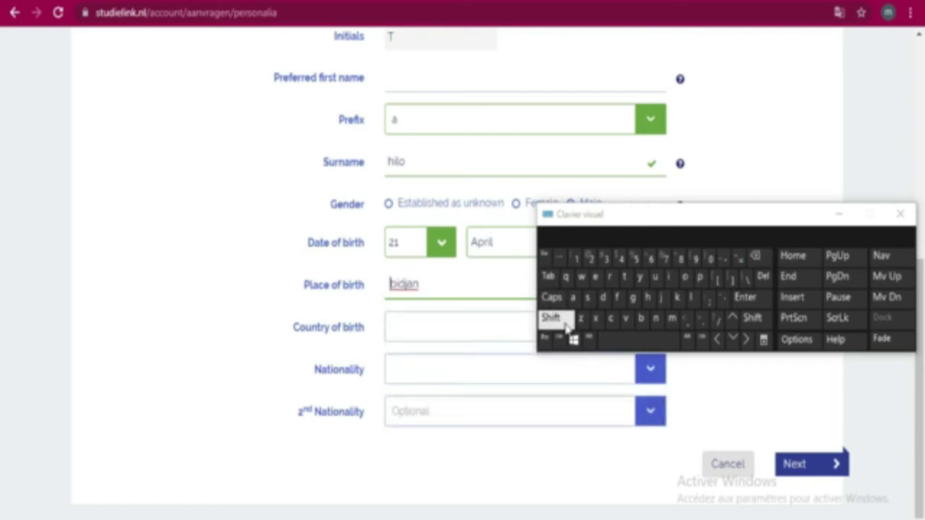
click(552, 318)
click(573, 297)
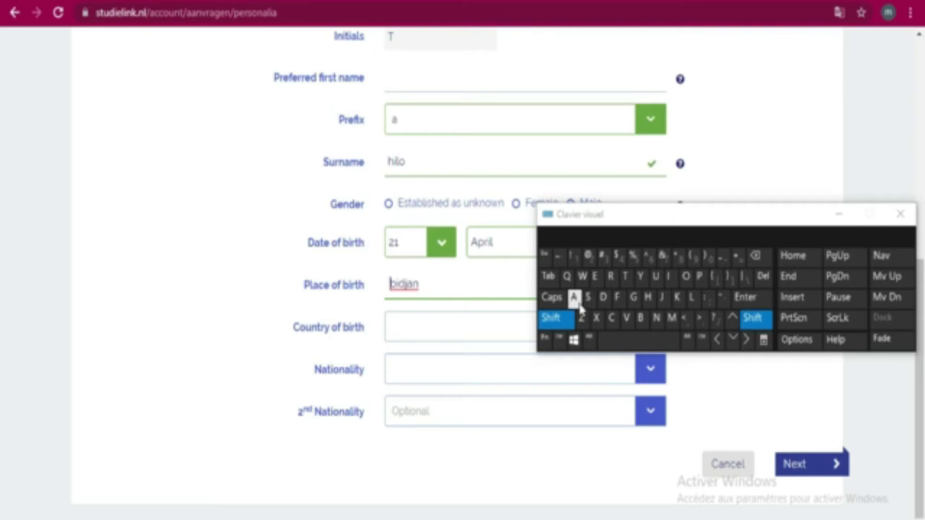
- Filter the countries by "co" and set the country of birth to Cote D'Ivoire
click(483, 330)
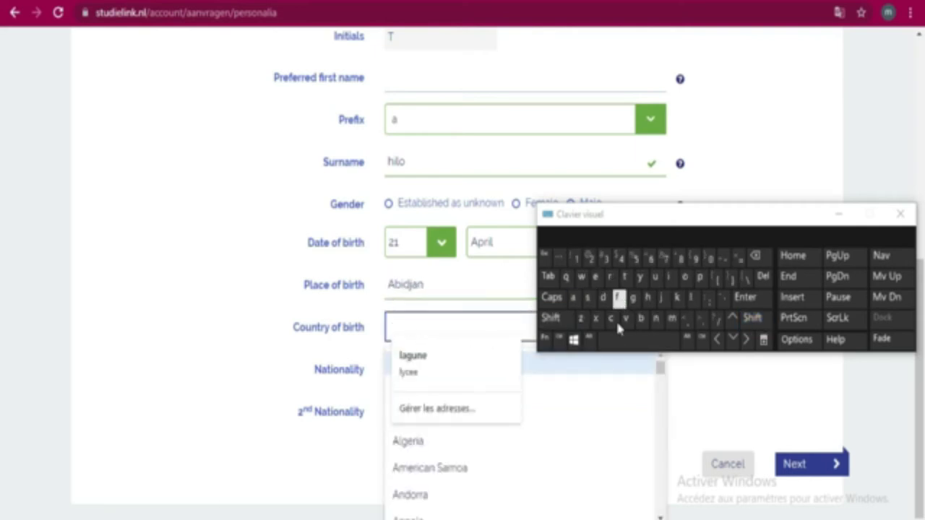
click(609, 321)
click(685, 277)
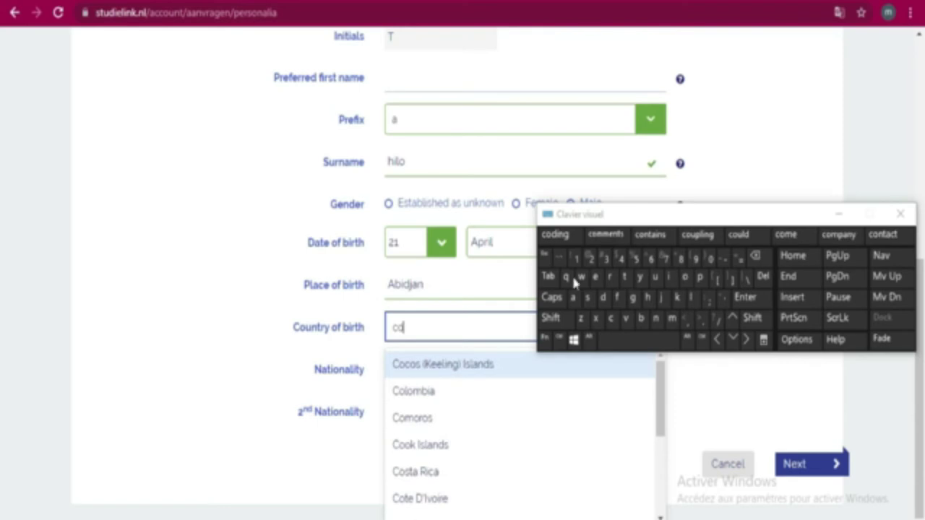
click(460, 498)
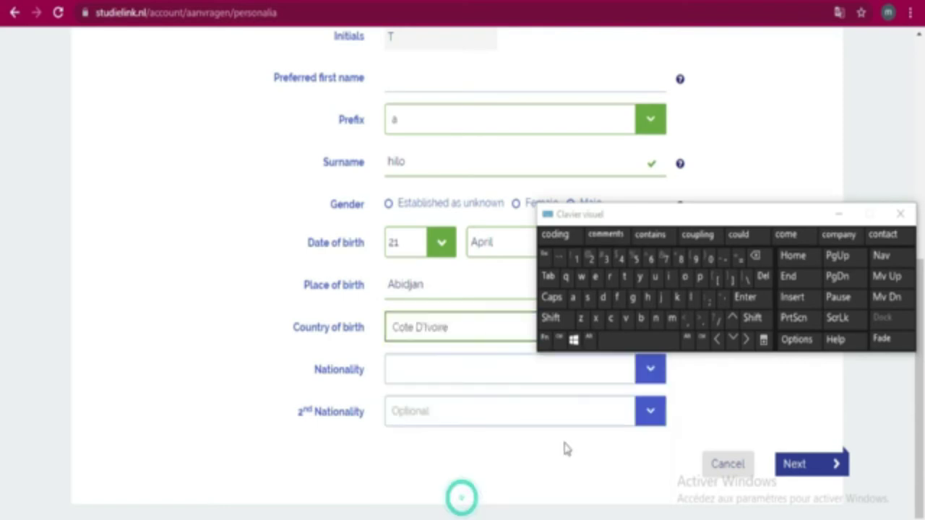
- Try to filter the nationality choices by "cot" and dismiss the search
click(454, 375)
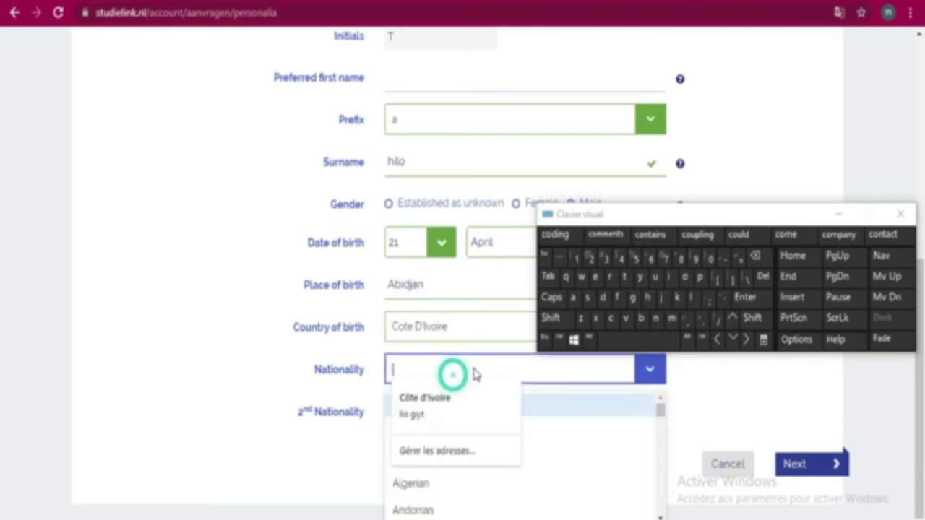
click(611, 318)
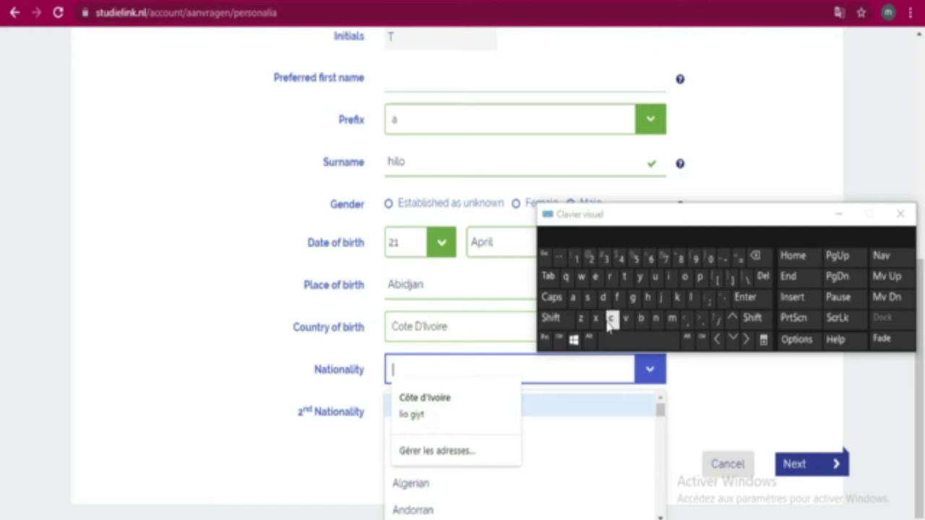
click(685, 277)
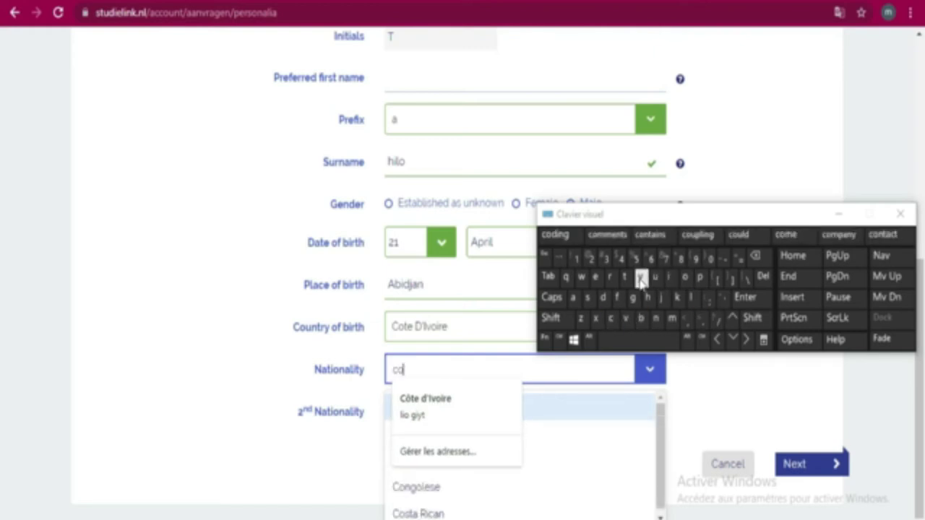
click(625, 279)
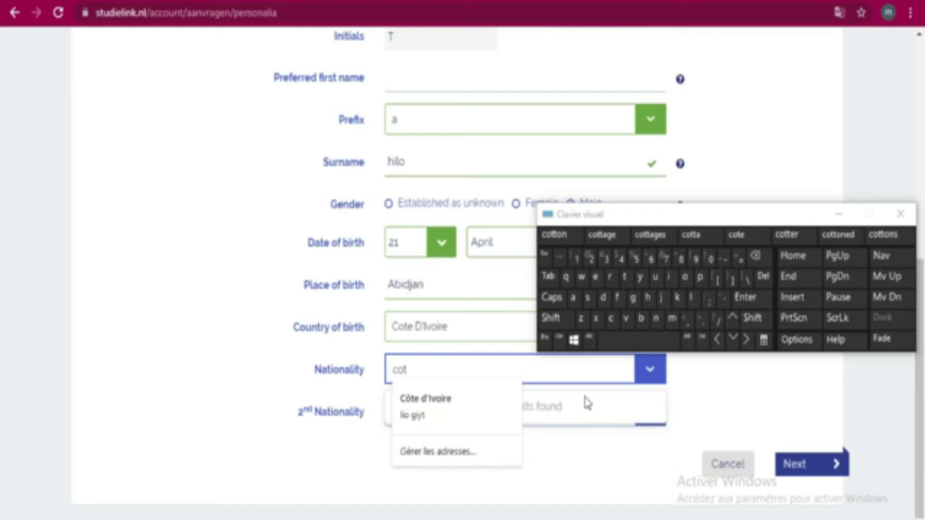
click(609, 456)
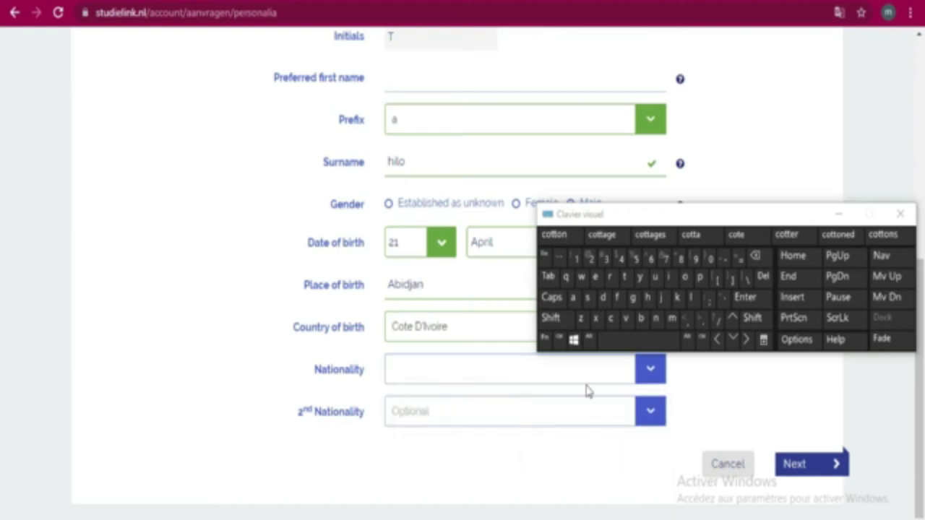
- Move the on-screen keyboard clear of the lower form fields and try to fill the nationality from the saved "Côte d'Ivoire" entry
click(503, 366)
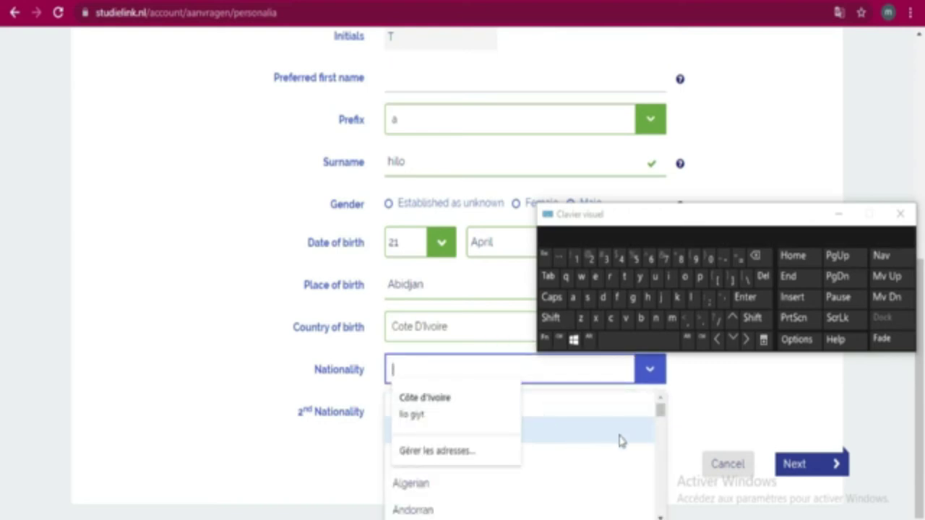
drag(660, 409, 655, 443)
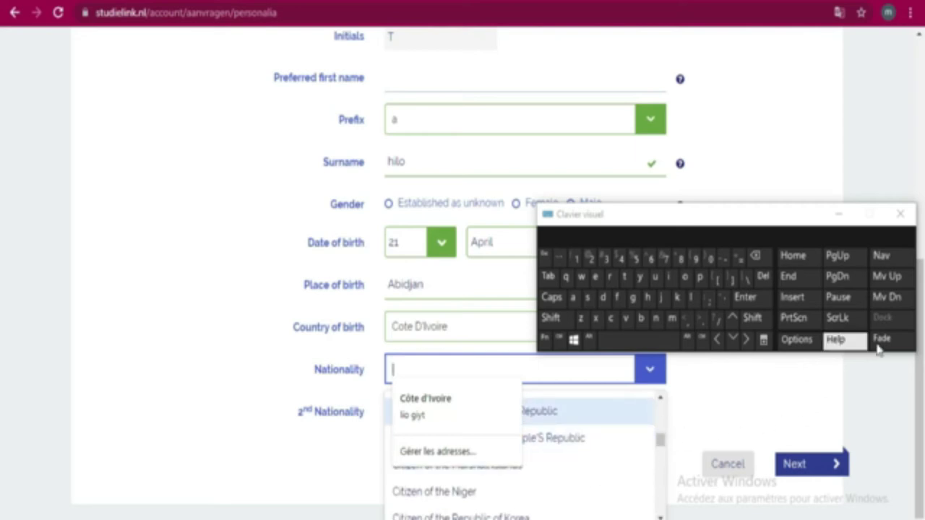
scroll(4, 248, up, 3)
scroll(4, 279, down, 3)
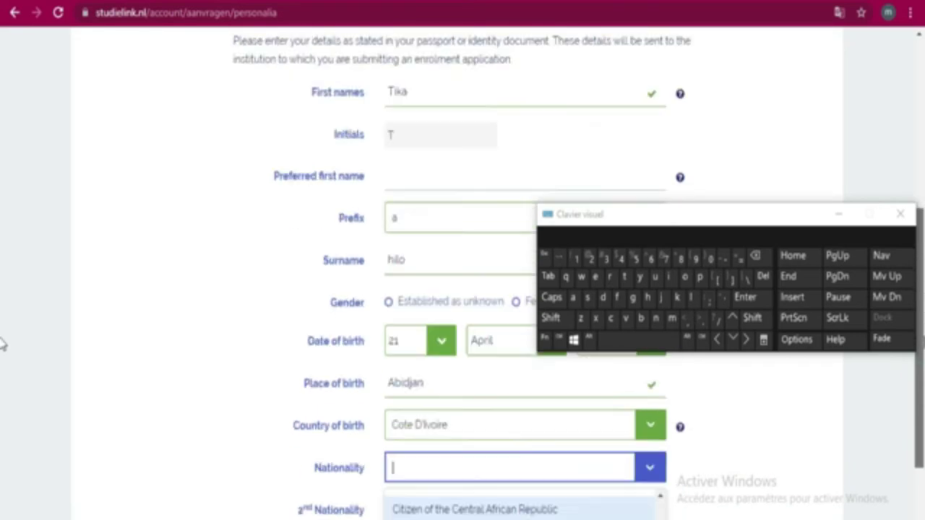
drag(761, 221, 735, 55)
click(643, 378)
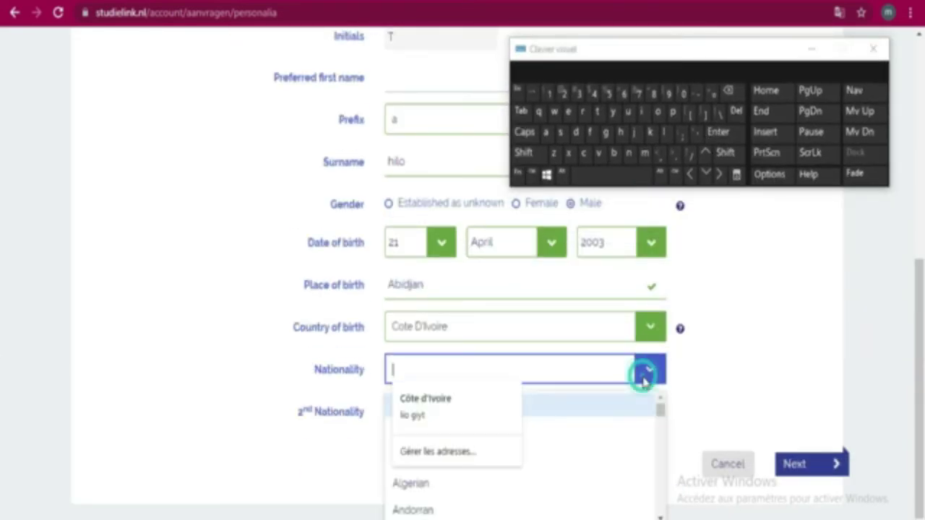
click(455, 419)
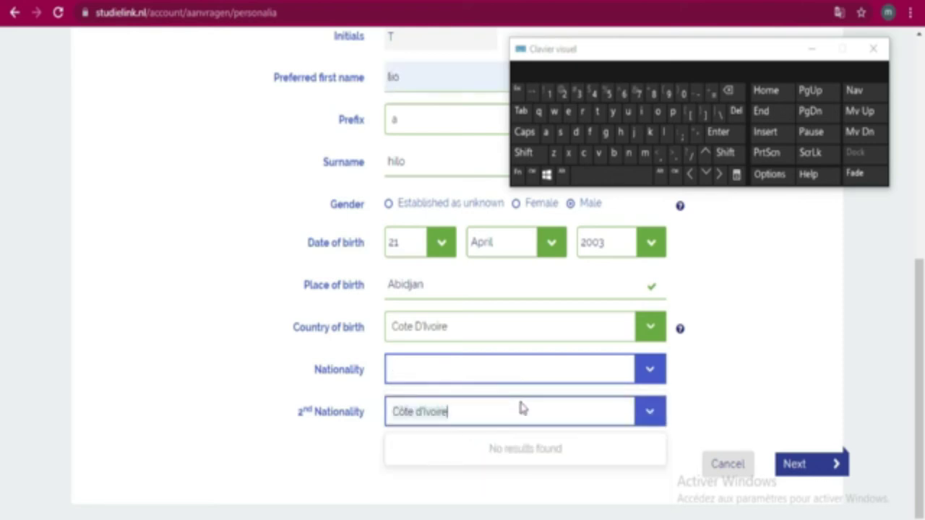
- Replace the autofilled preferred first name with the applicant's own preferred name
scroll(542, 392, up, 3)
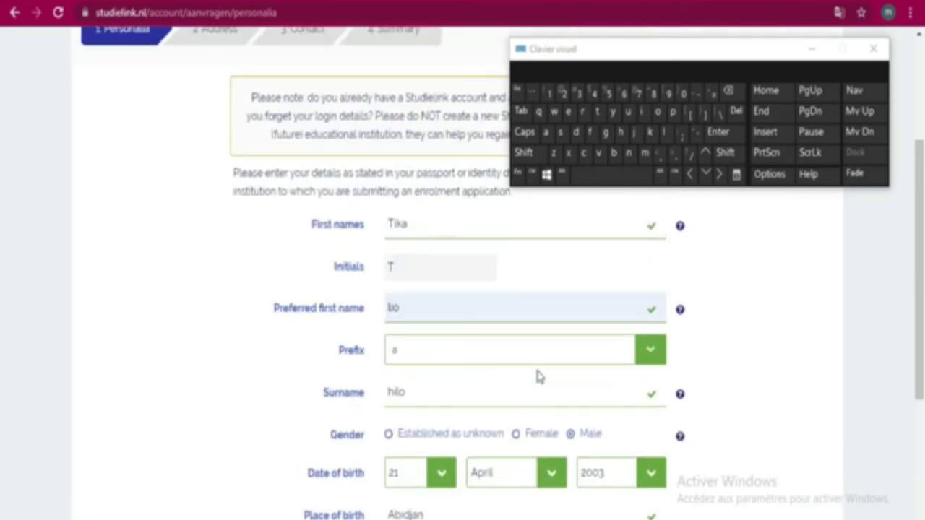
click(431, 311)
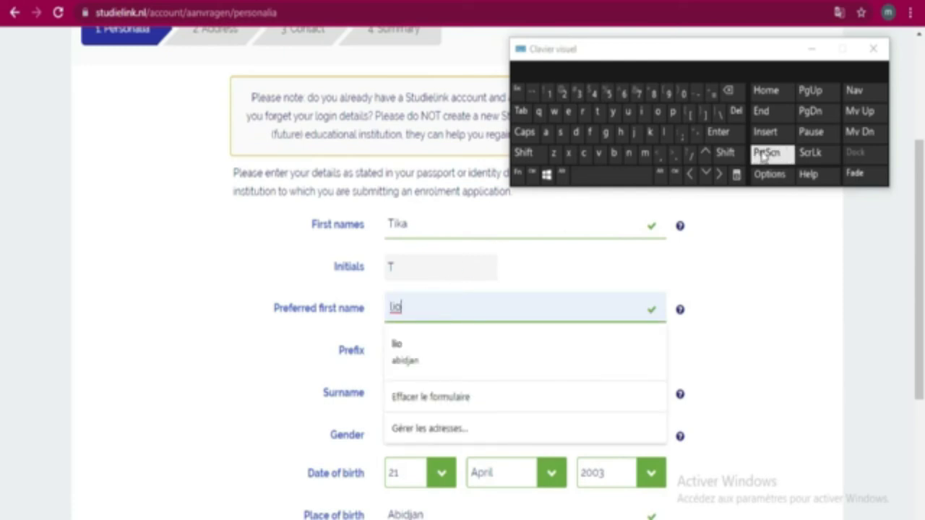
click(728, 92)
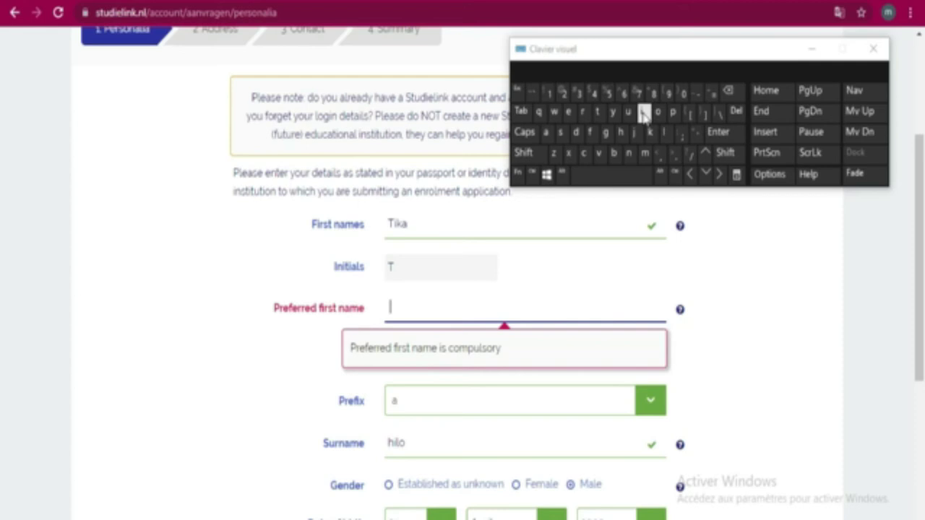
click(620, 132)
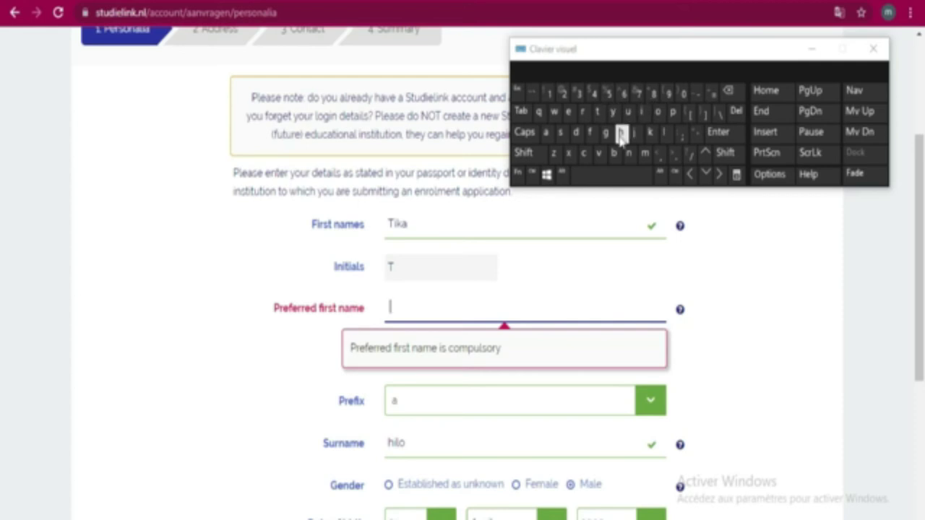
click(642, 113)
click(663, 132)
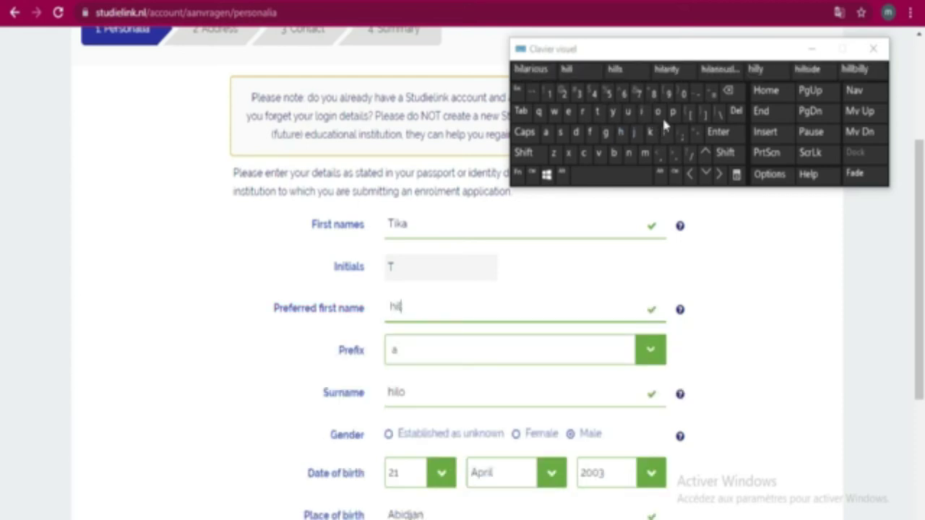
click(658, 113)
- Find Ivorian in the nationality choices and set it as the applicant's nationality
scroll(756, 292, down, 3)
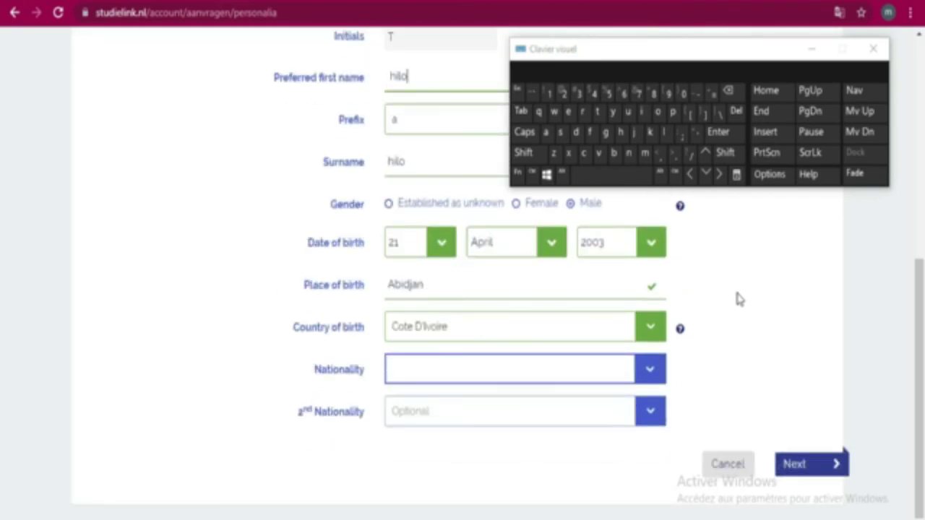
scroll(727, 304, up, 1)
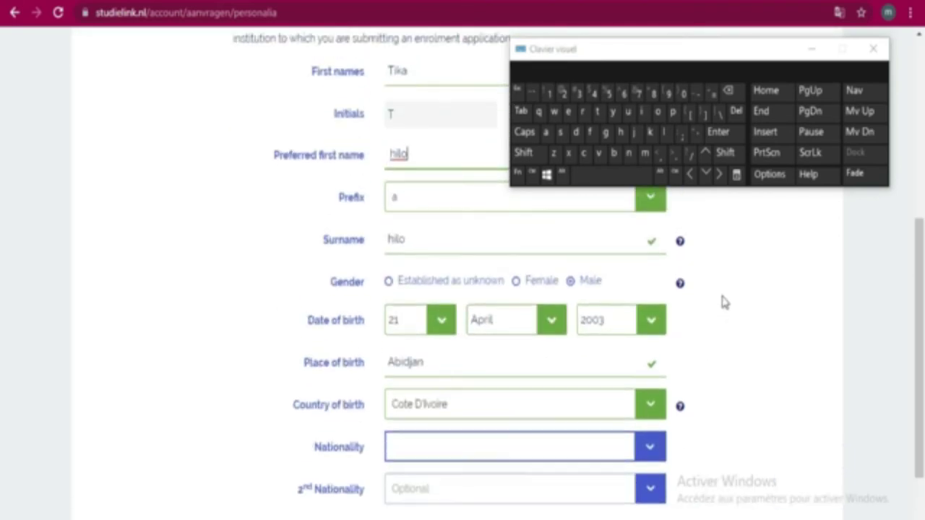
scroll(725, 303, up, 2)
scroll(725, 304, down, 3)
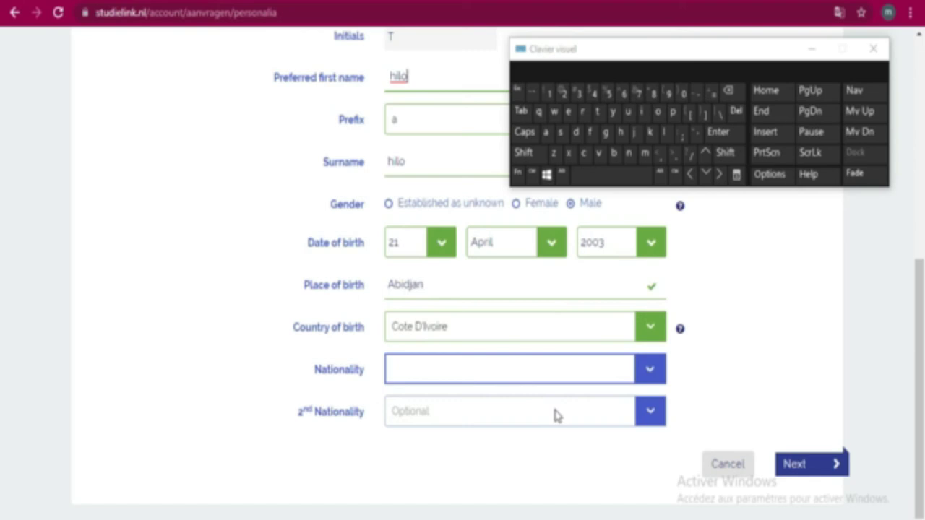
click(649, 373)
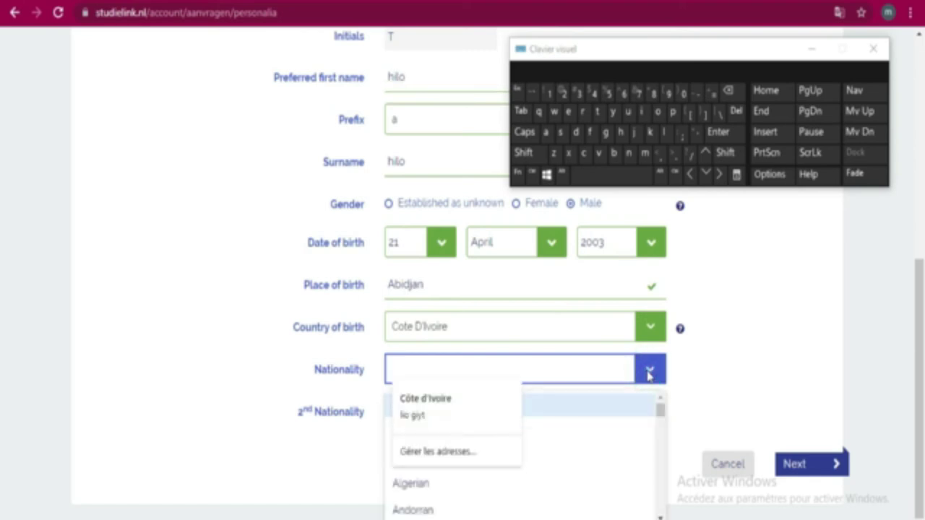
drag(659, 410, 666, 446)
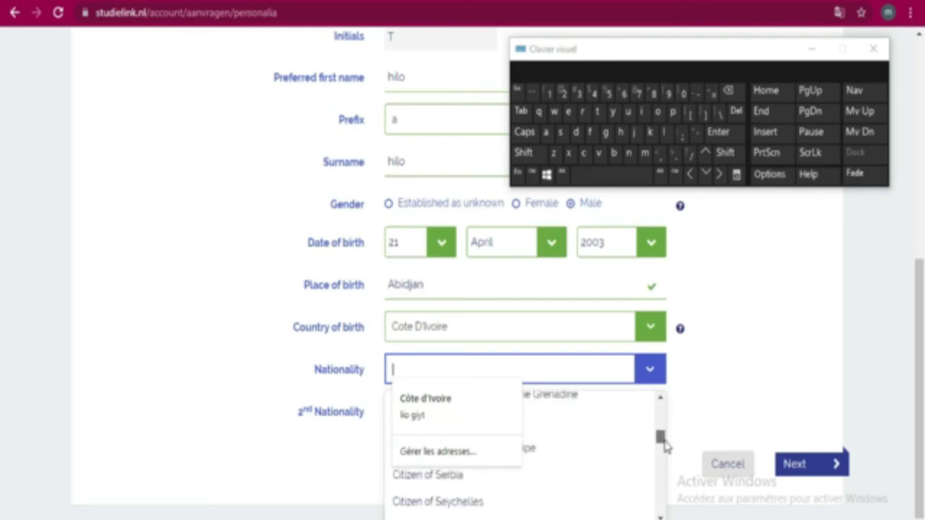
scroll(640, 452, down, 3)
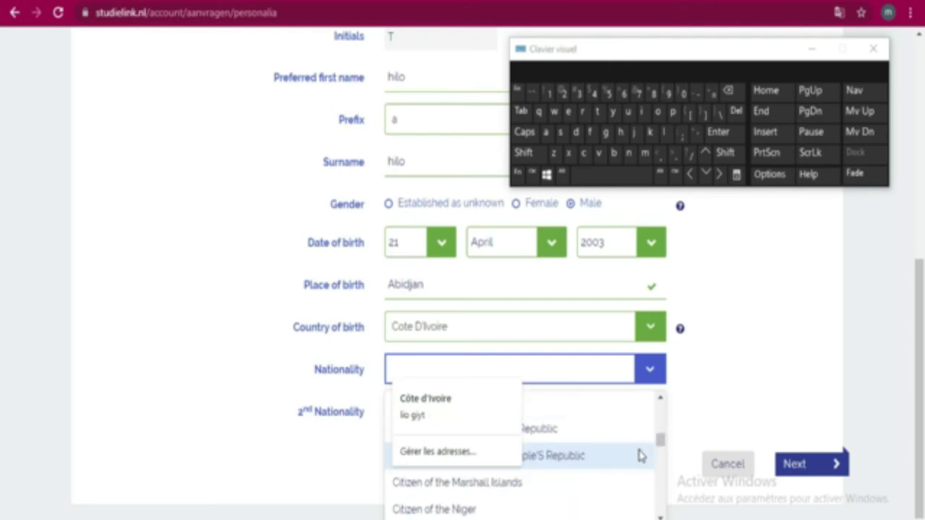
scroll(640, 455, down, 1)
scroll(640, 455, down, 2)
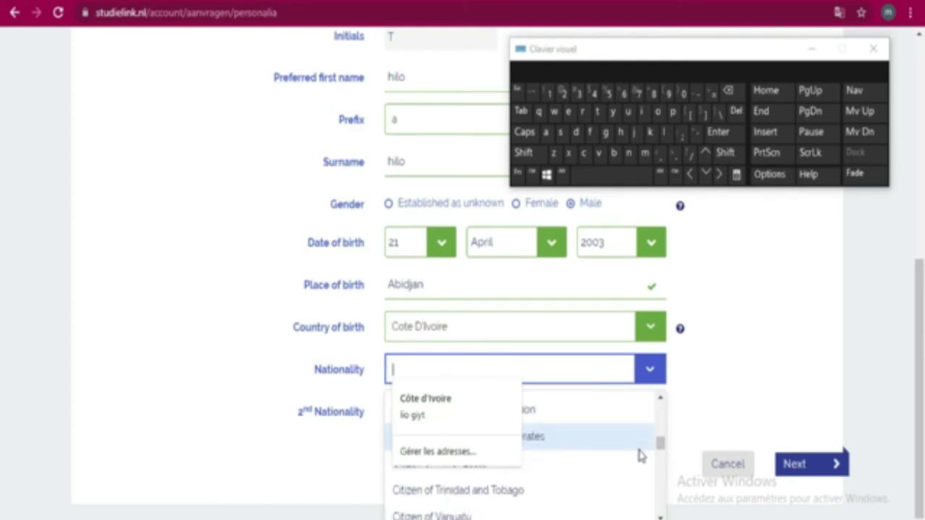
scroll(640, 455, down, 2)
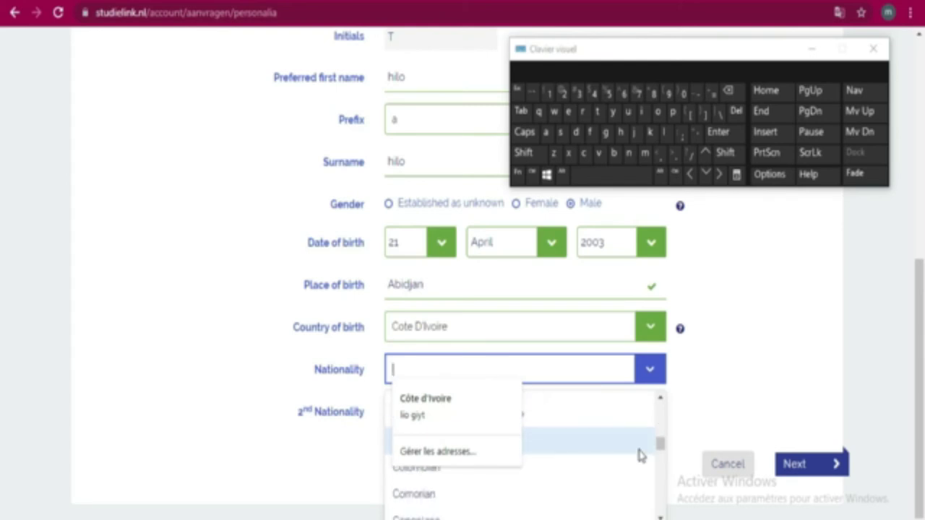
scroll(640, 455, down, 2)
scroll(641, 455, up, 1)
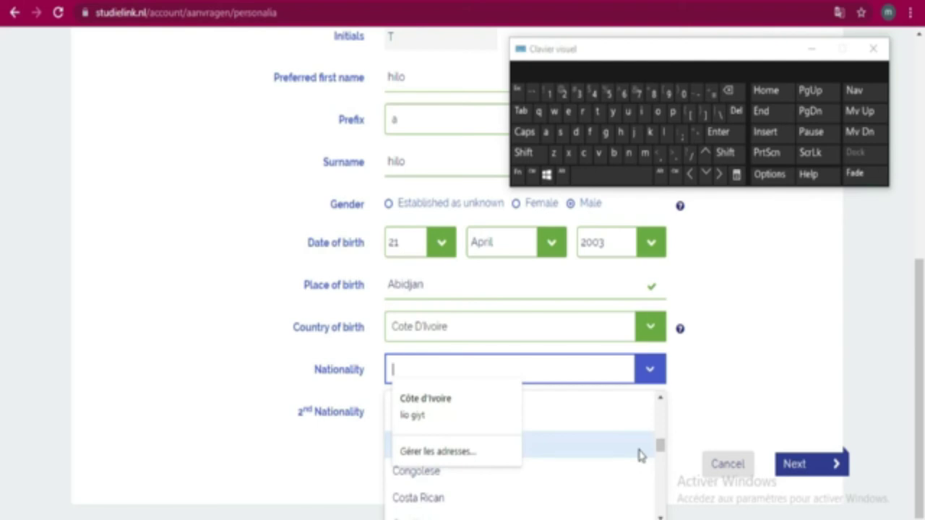
scroll(641, 483, down, 2)
scroll(642, 483, up, 1)
scroll(642, 483, down, 1)
scroll(642, 483, down, 1)
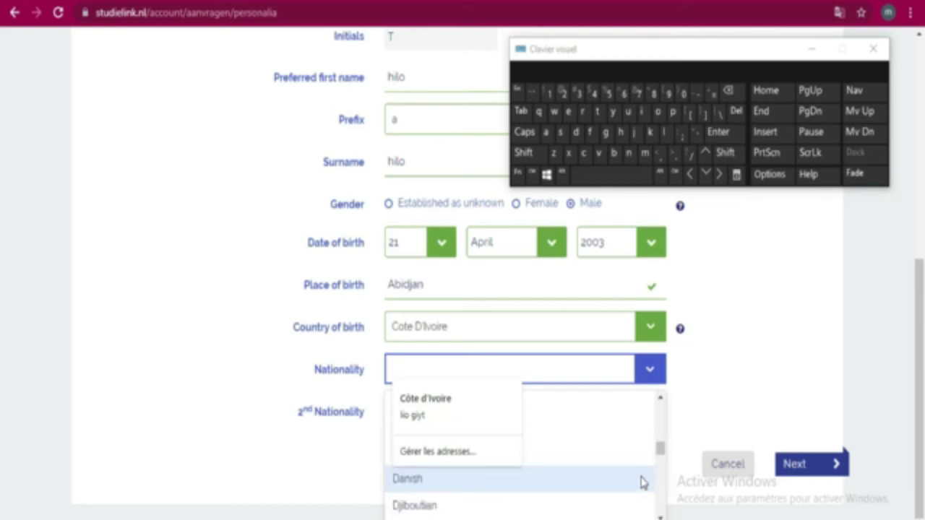
scroll(642, 483, down, 1)
scroll(642, 483, down, 1)
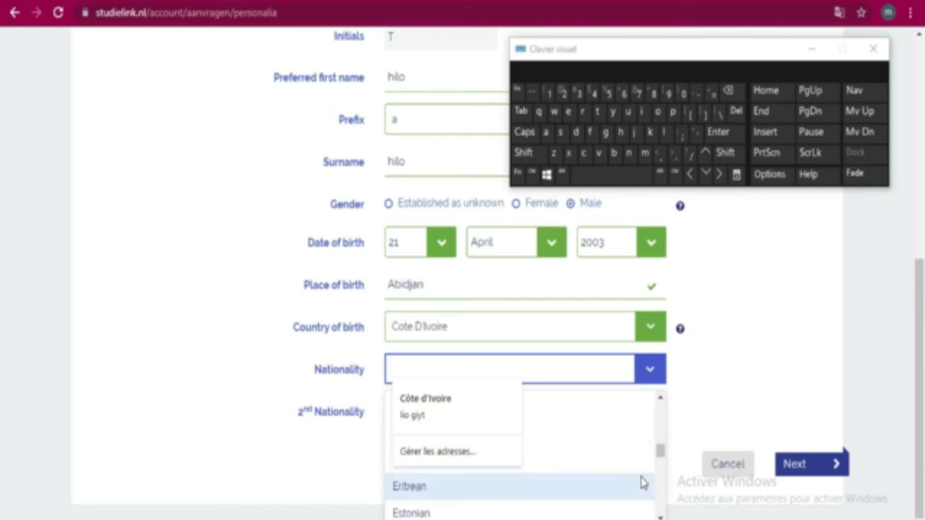
scroll(642, 483, down, 2)
scroll(642, 483, down, 1)
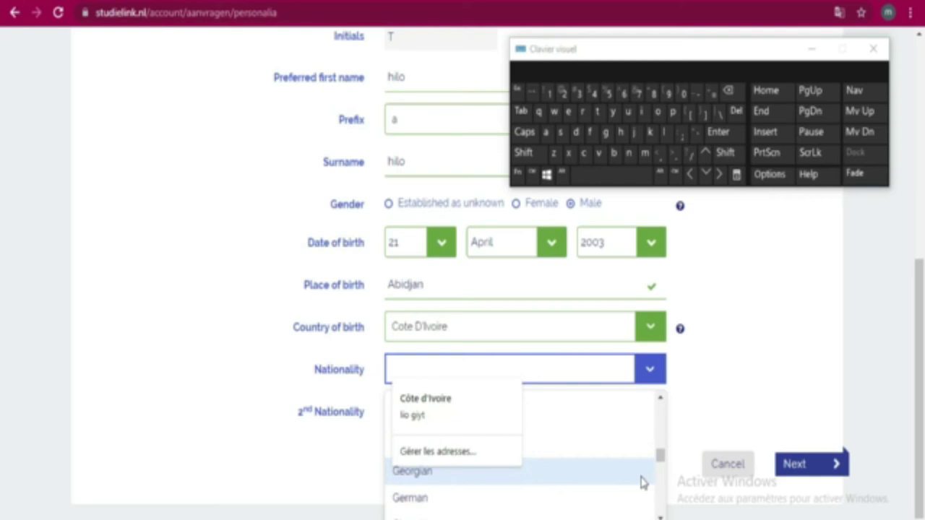
scroll(642, 483, down, 4)
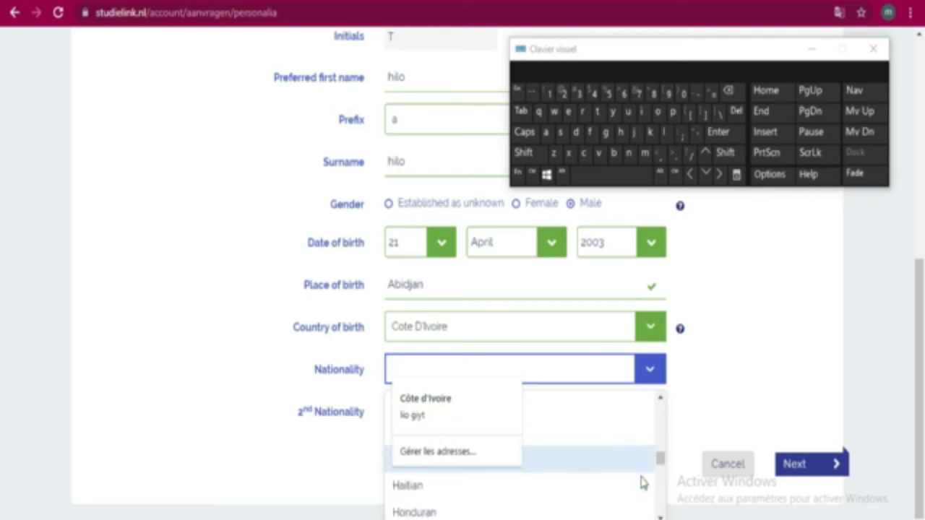
scroll(642, 483, down, 3)
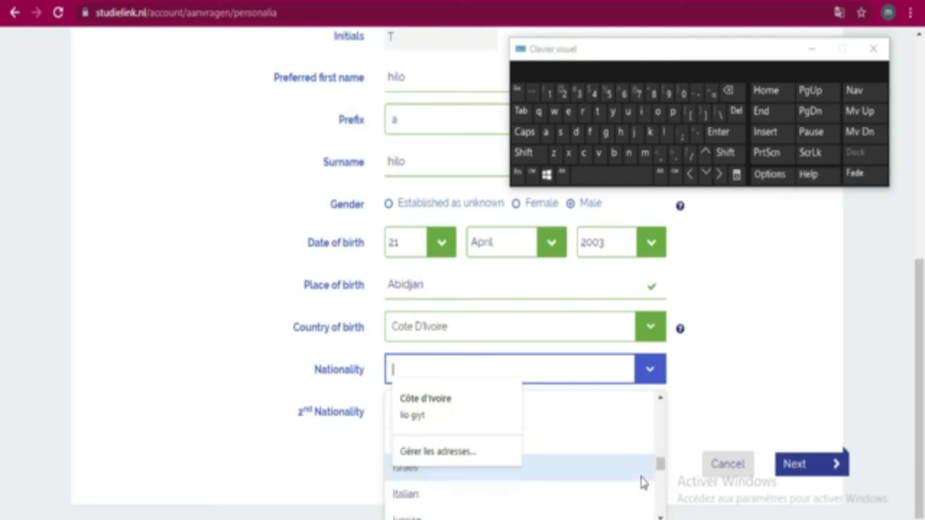
click(618, 518)
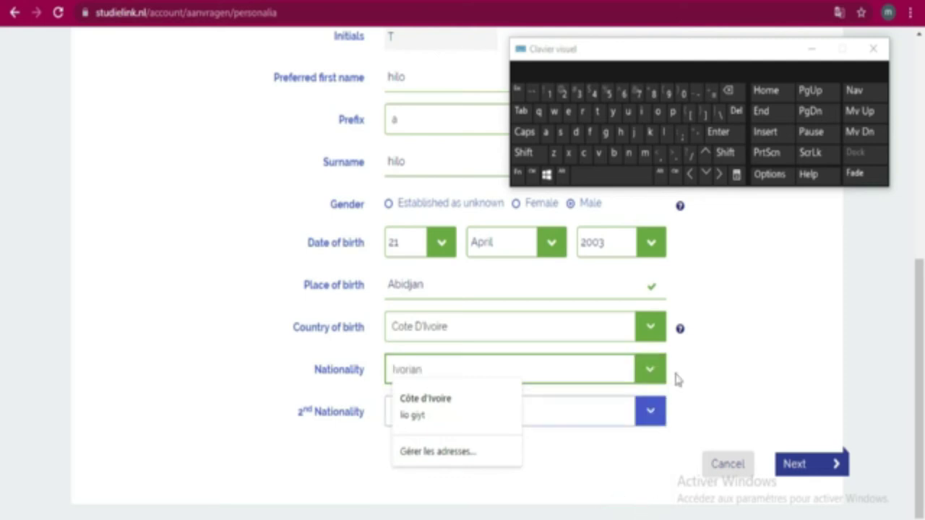
- Review the completed personal details and continue to the Address stage
click(789, 357)
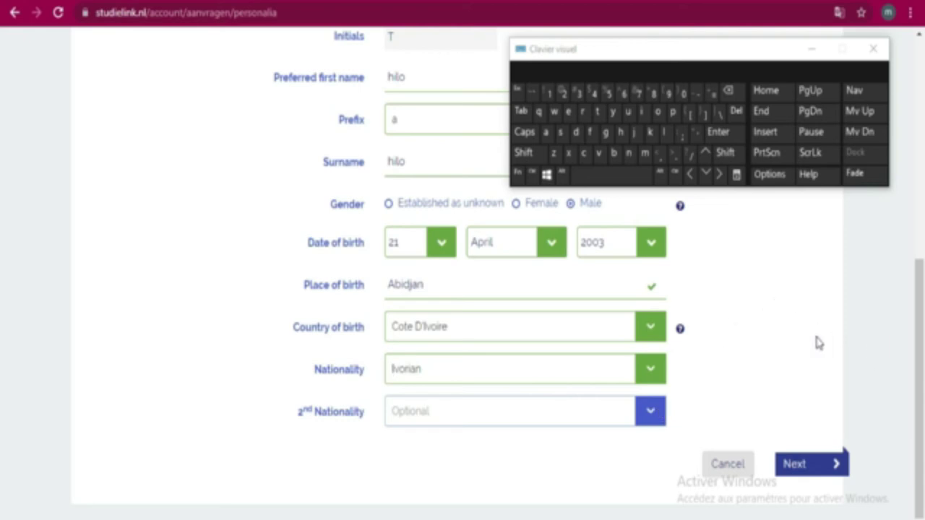
scroll(778, 340, up, 4)
scroll(778, 338, down, 3)
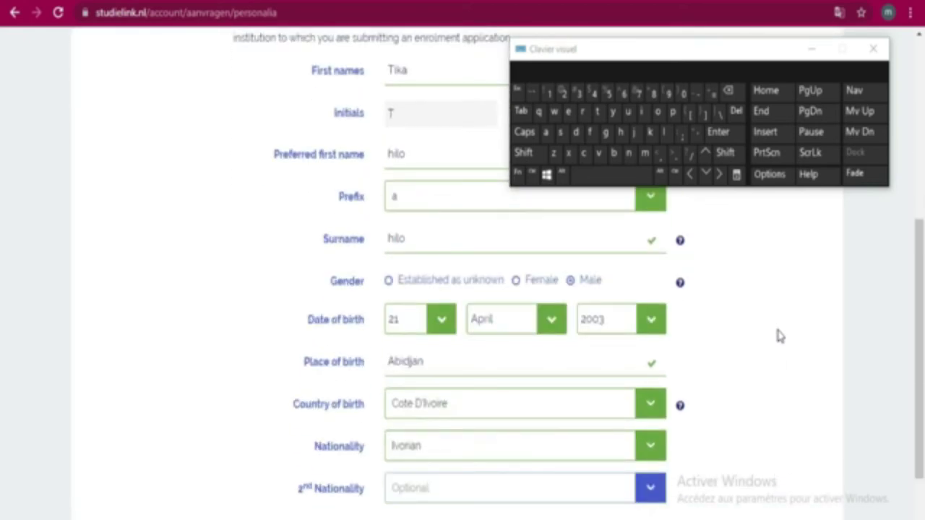
scroll(778, 331, down, 1)
click(813, 473)
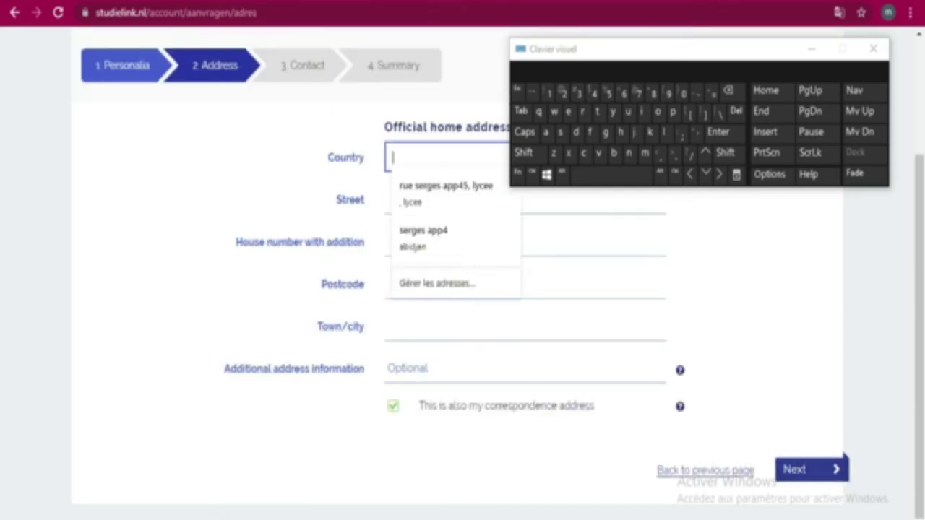
- Dismiss the saved address suggestions and move the on-screen keyboard clear of the home address Country field
click(800, 248)
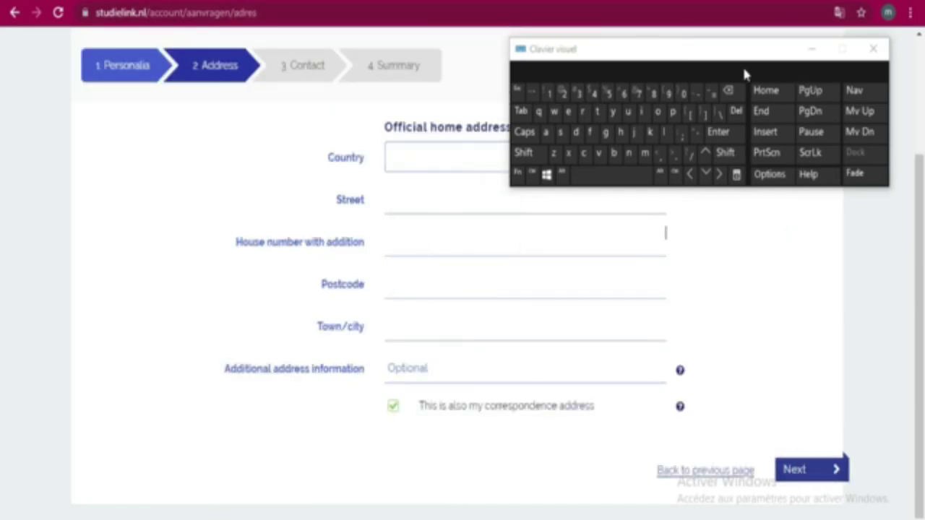
drag(754, 55, 897, 15)
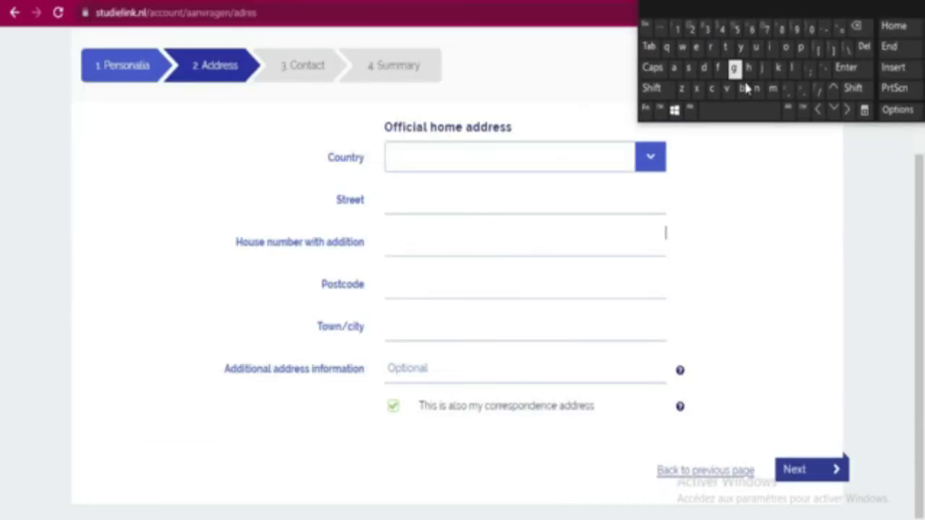
- Find Cote D'Ivoire in the country choices and set it as the official home address country
click(644, 160)
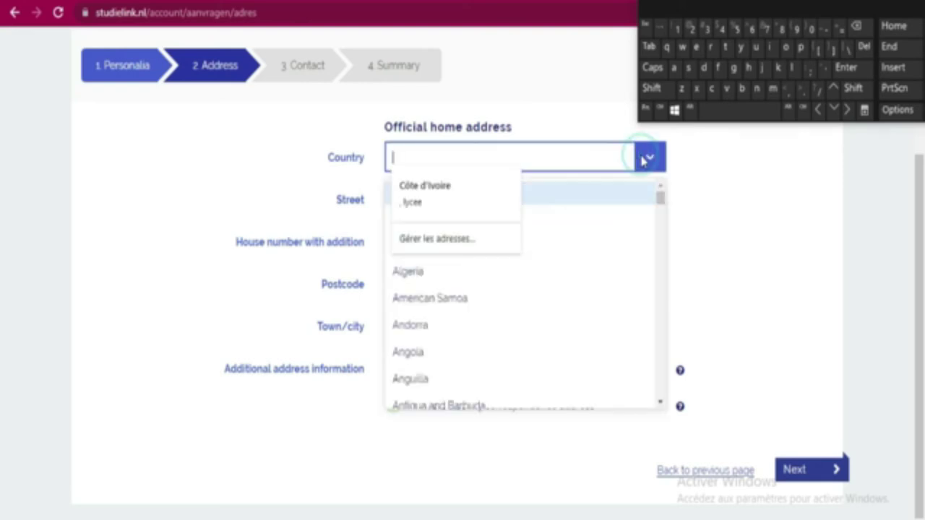
scroll(588, 297, down, 3)
scroll(589, 297, down, 5)
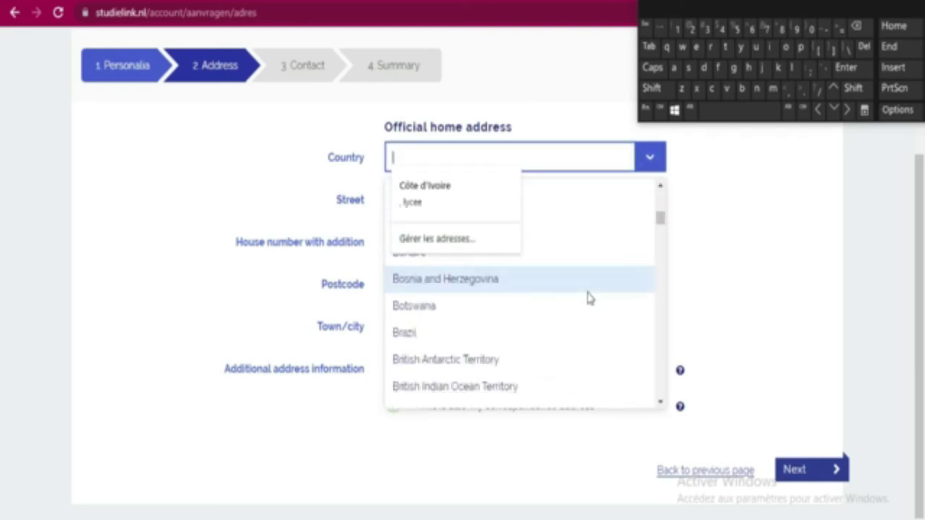
scroll(589, 297, down, 3)
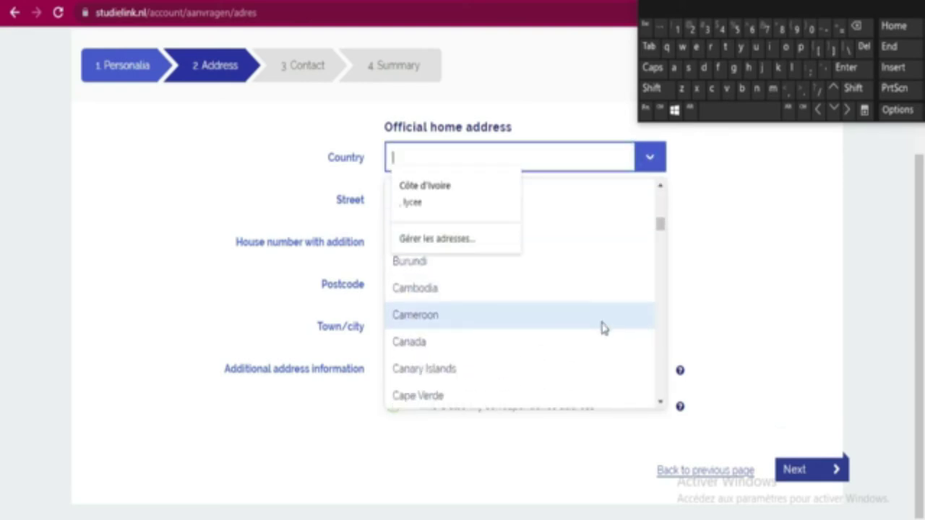
scroll(603, 326, down, 3)
scroll(602, 326, down, 6)
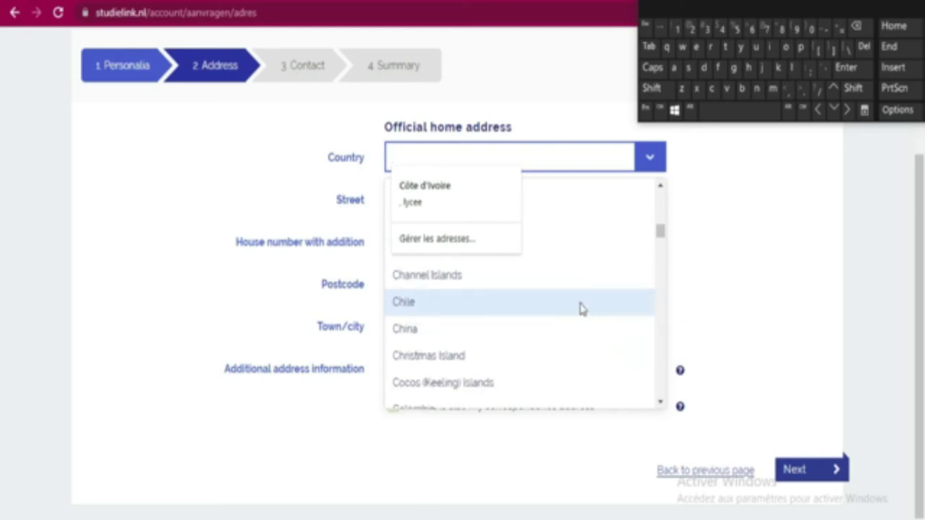
scroll(580, 310, down, 3)
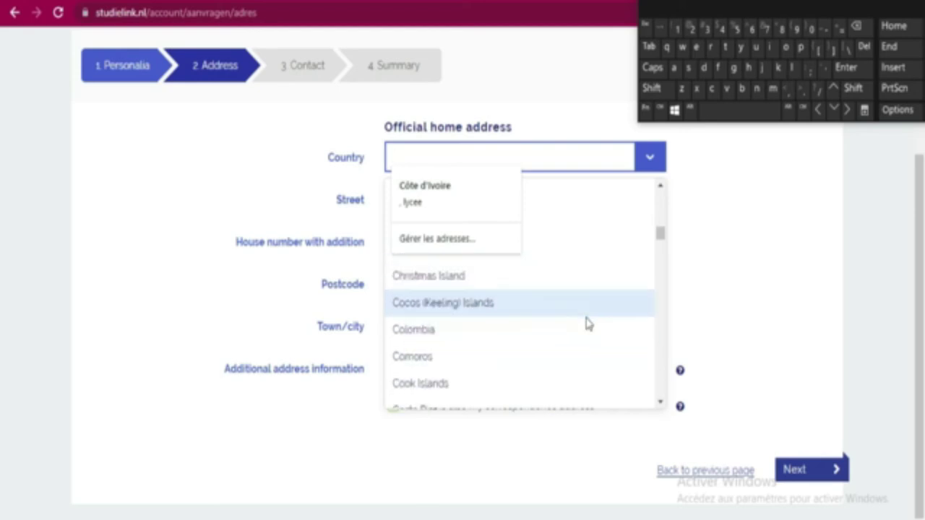
scroll(588, 325, down, 5)
scroll(588, 325, down, 9)
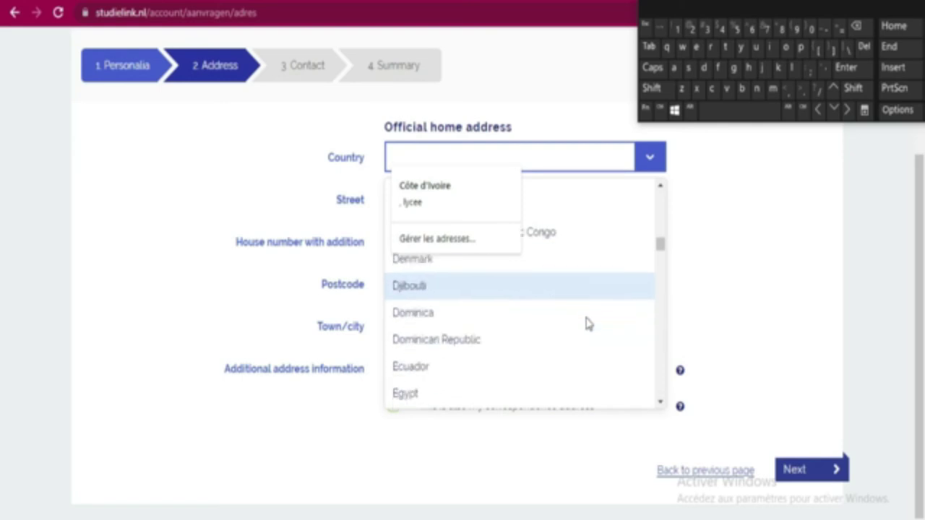
scroll(588, 324, up, 9)
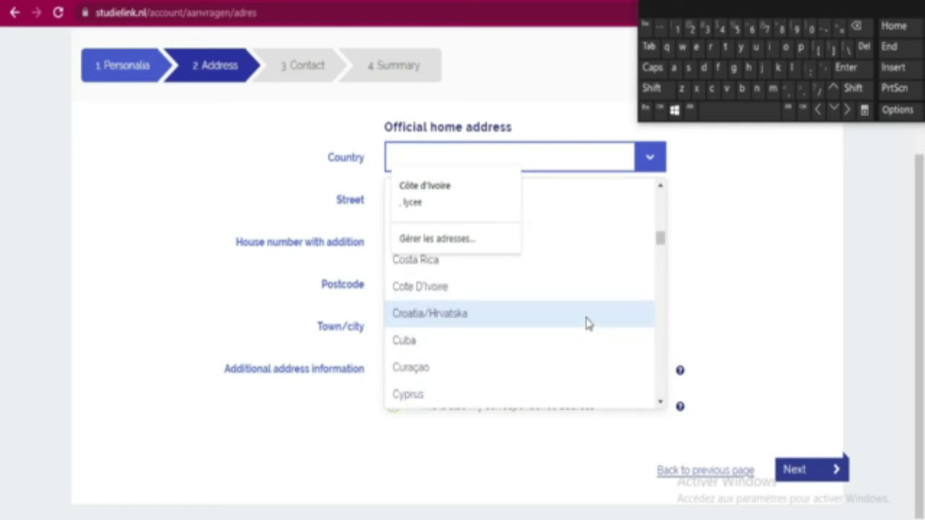
click(585, 289)
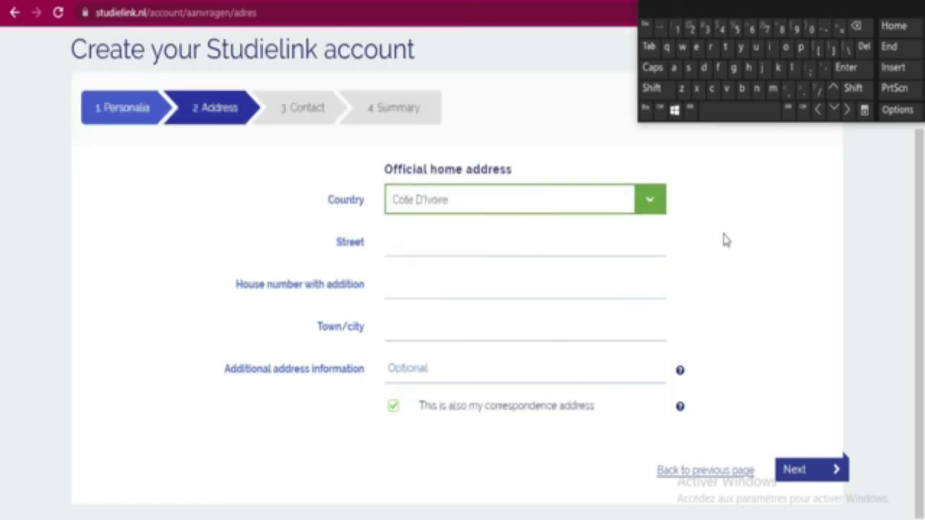
- Enter the applicant's street name in the official home address and get the screen recorder overlay out of the way
click(577, 253)
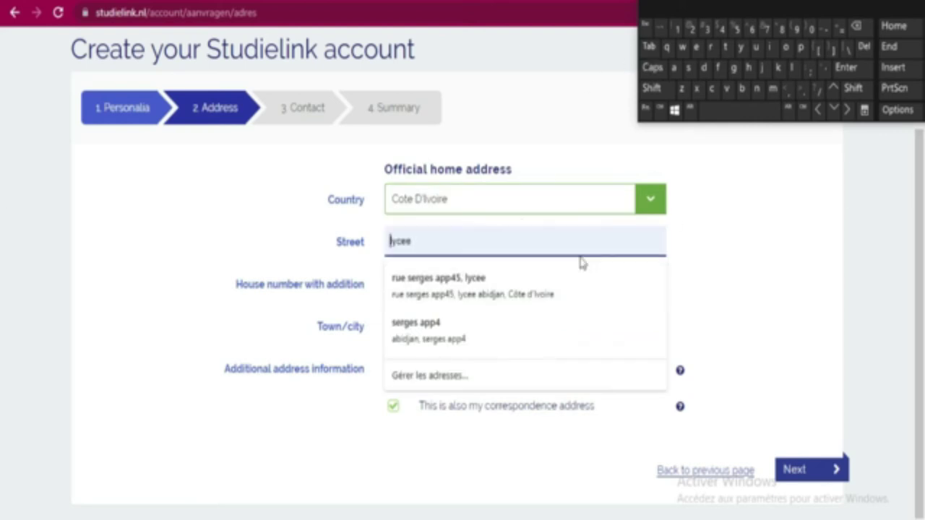
click(718, 67)
click(771, 48)
click(792, 66)
click(785, 47)
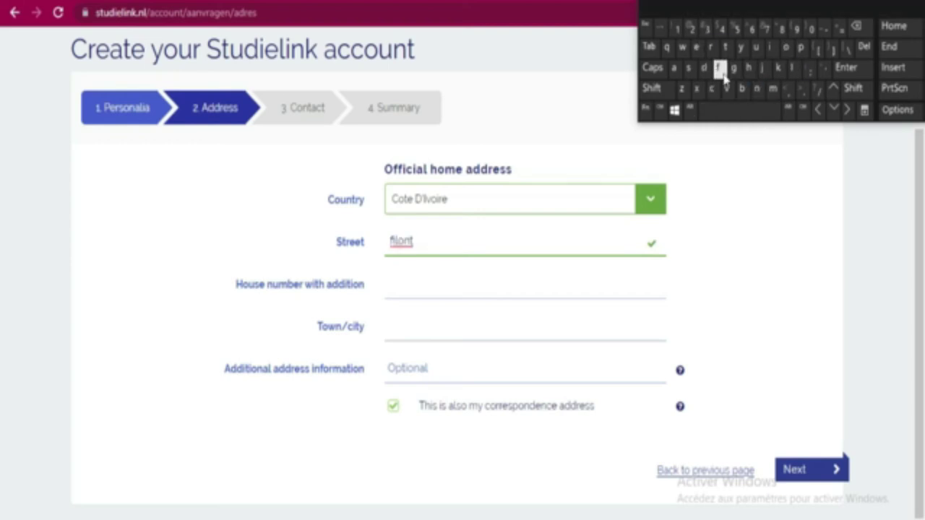
mouse_move(850, 486)
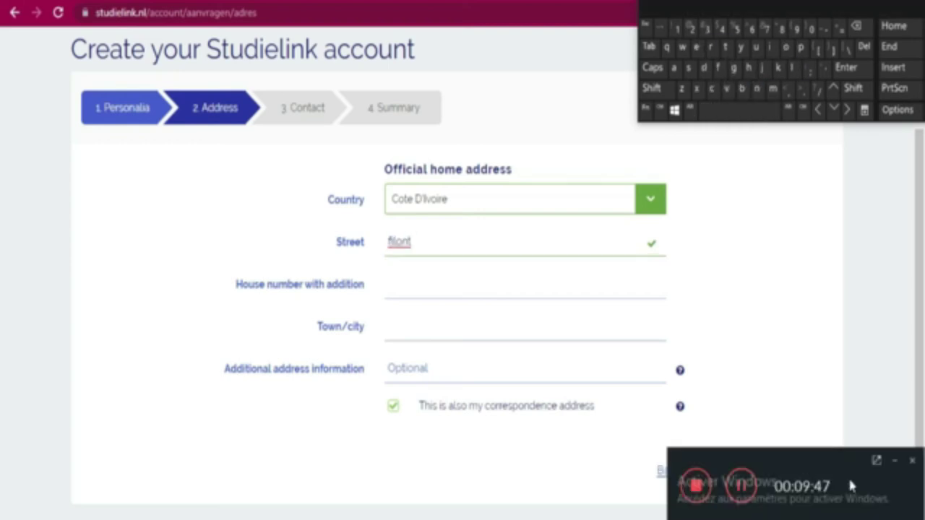
click(890, 461)
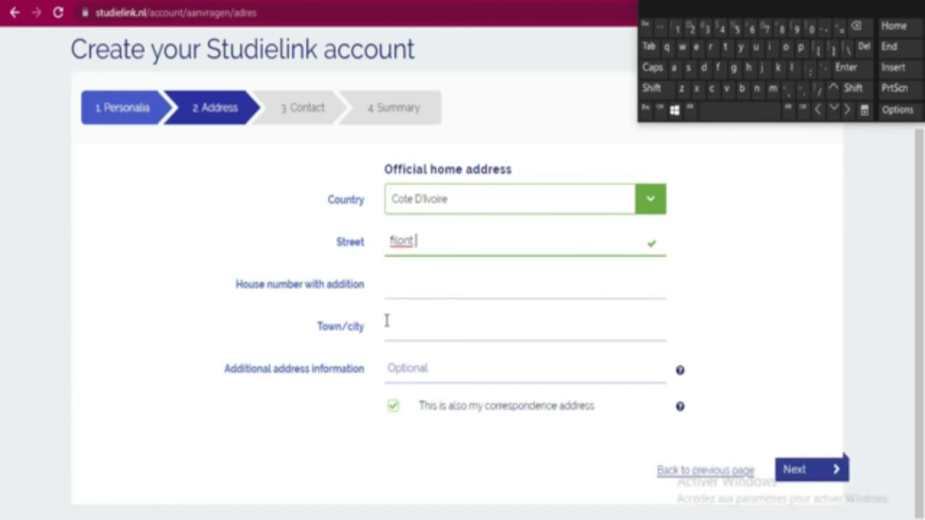
- Enter the applicant's house number in the official home address
click(453, 287)
click(752, 31)
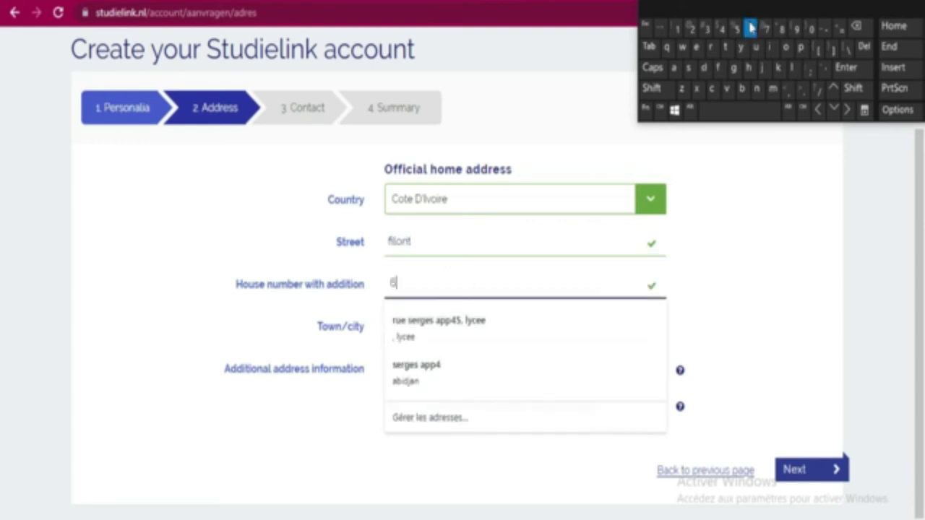
click(736, 30)
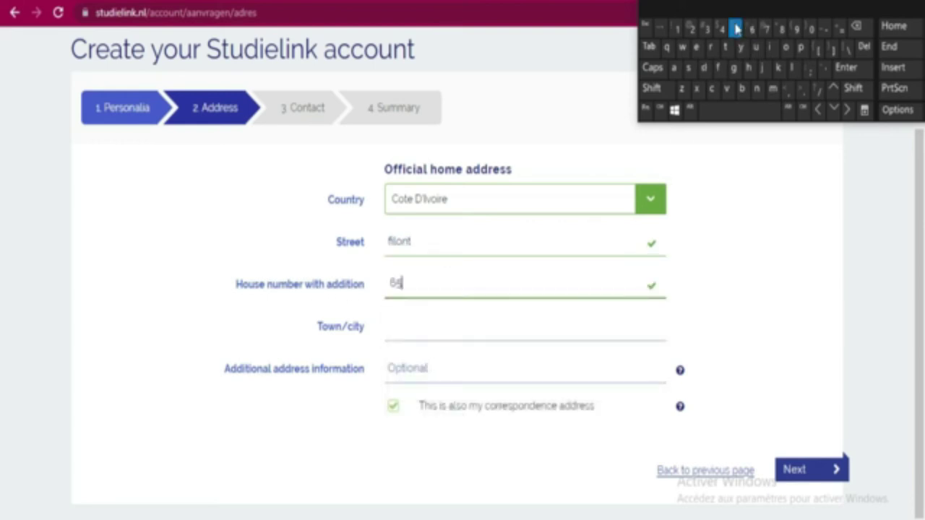
- Enter the applicant's town or city with an initial capital and dismiss the saved address suggestions
click(527, 321)
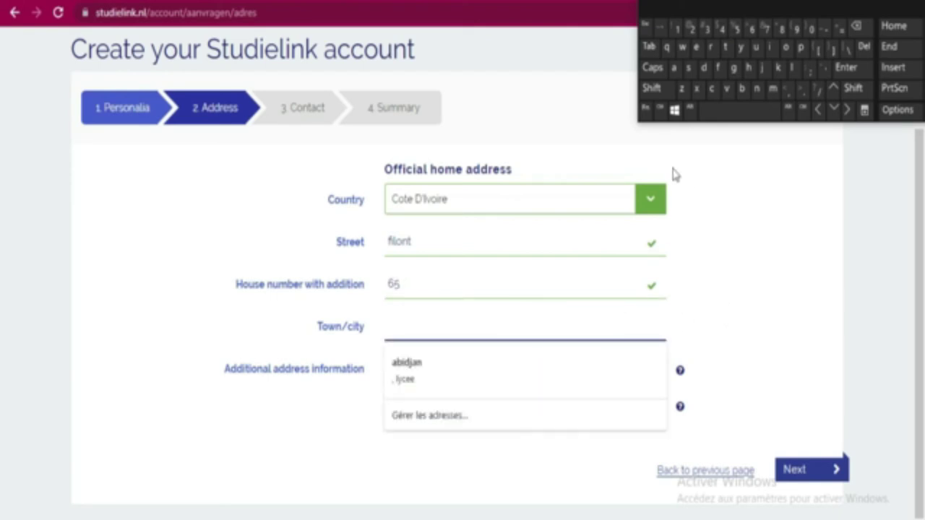
click(653, 88)
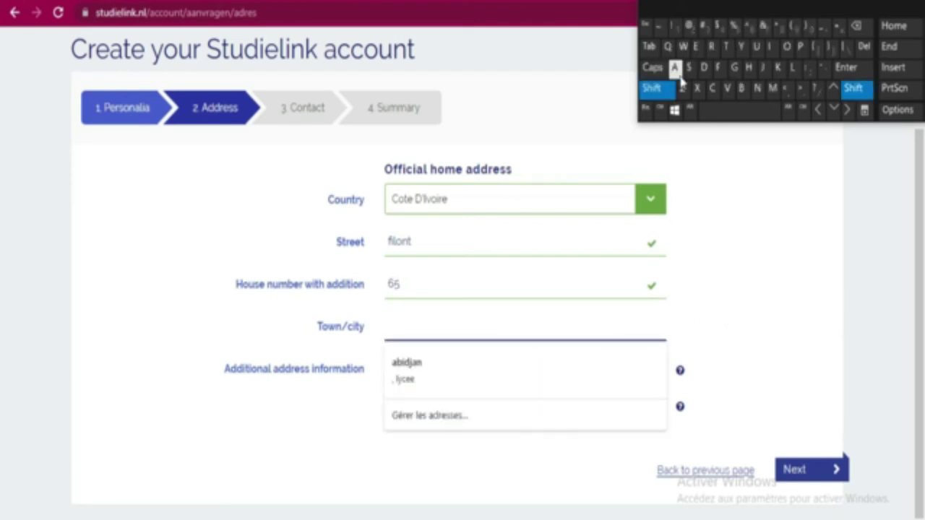
click(674, 67)
click(743, 87)
click(770, 46)
click(704, 68)
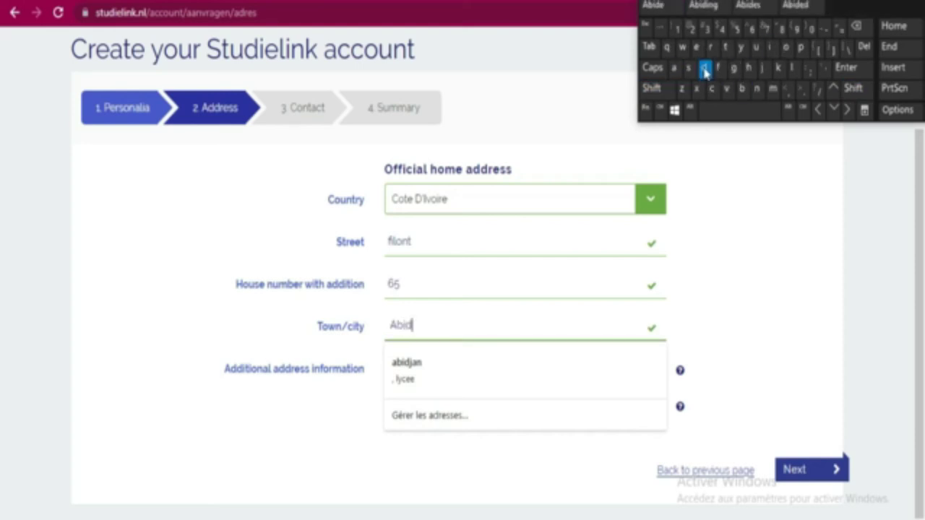
click(764, 67)
click(674, 67)
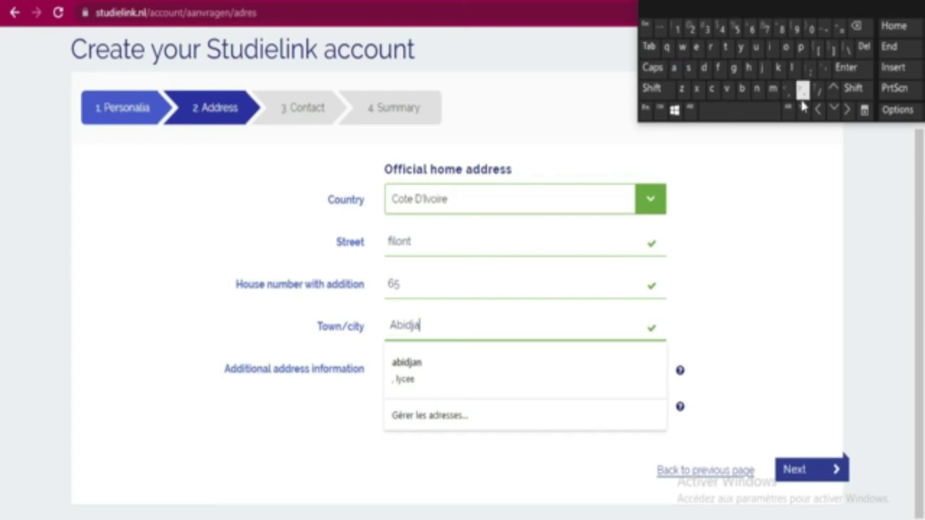
click(757, 88)
click(743, 314)
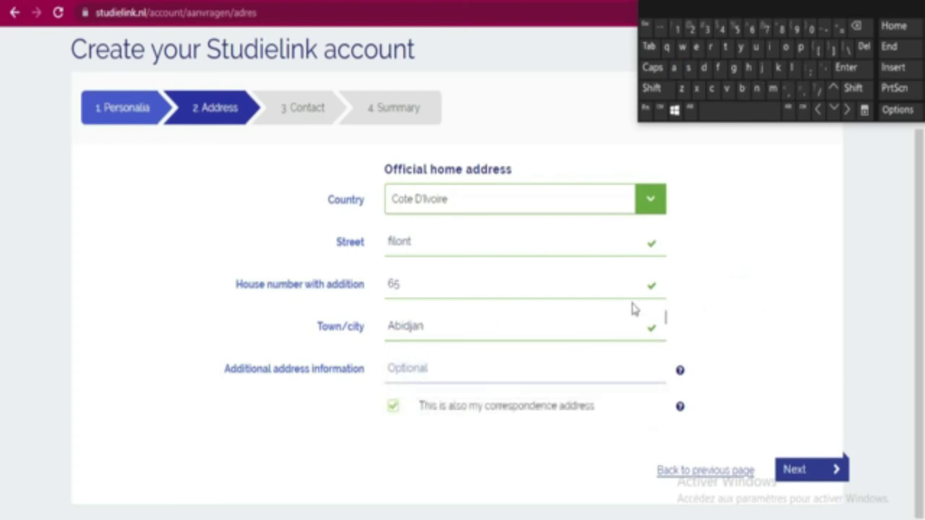
- Leave the optional additional address information empty and continue to the Contact stage
click(527, 374)
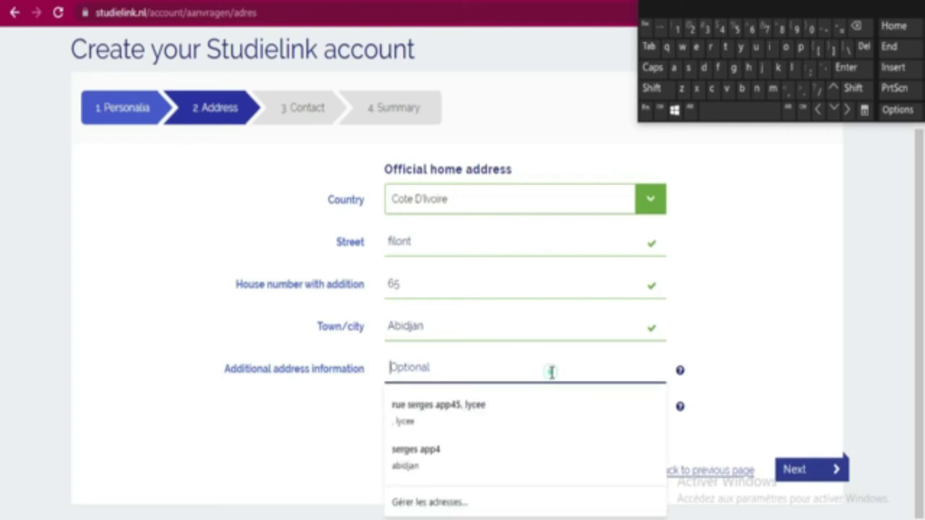
click(733, 327)
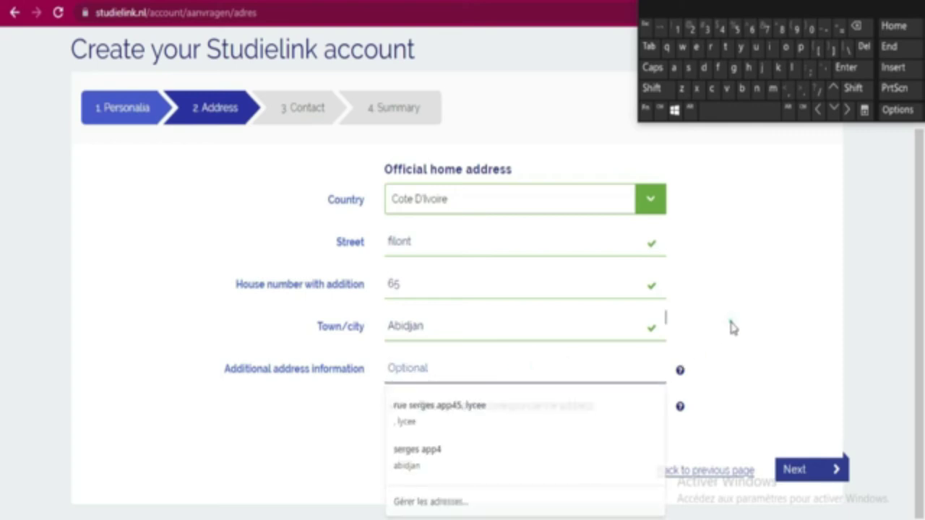
click(527, 379)
click(759, 365)
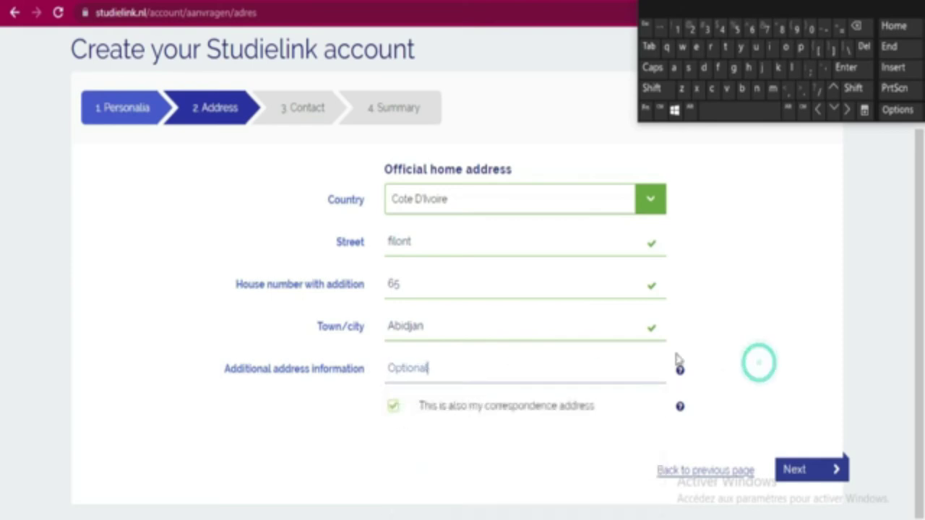
click(829, 298)
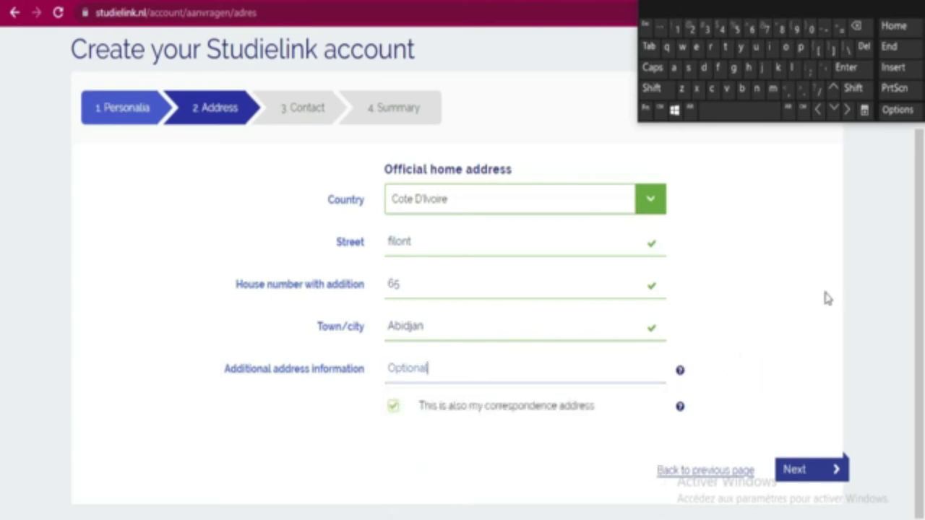
click(799, 481)
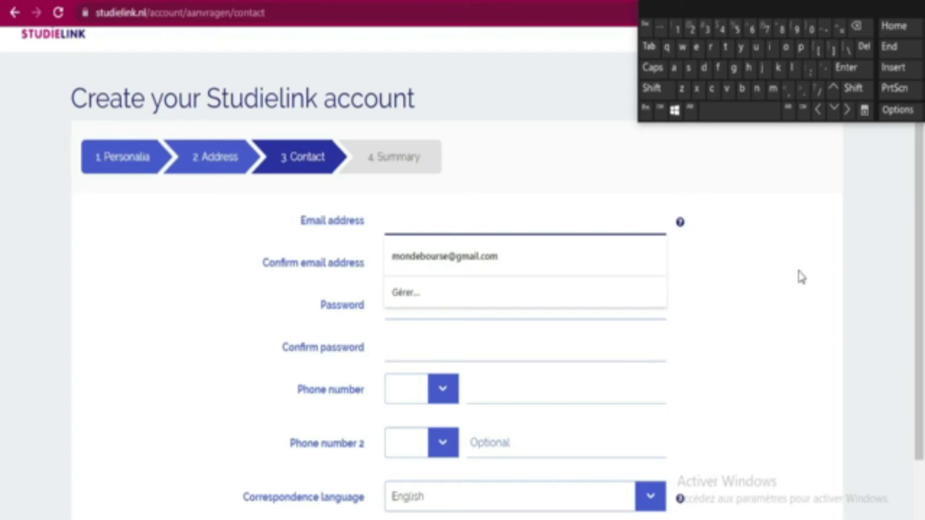
- Fill in the applicant's e-mail address from the saved suggestion and enter the same address again as confirmation
click(548, 255)
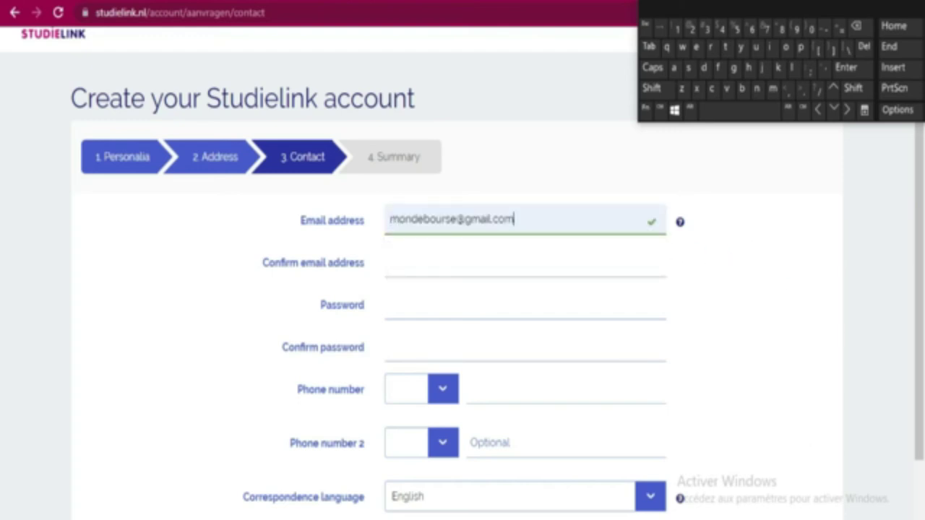
click(557, 252)
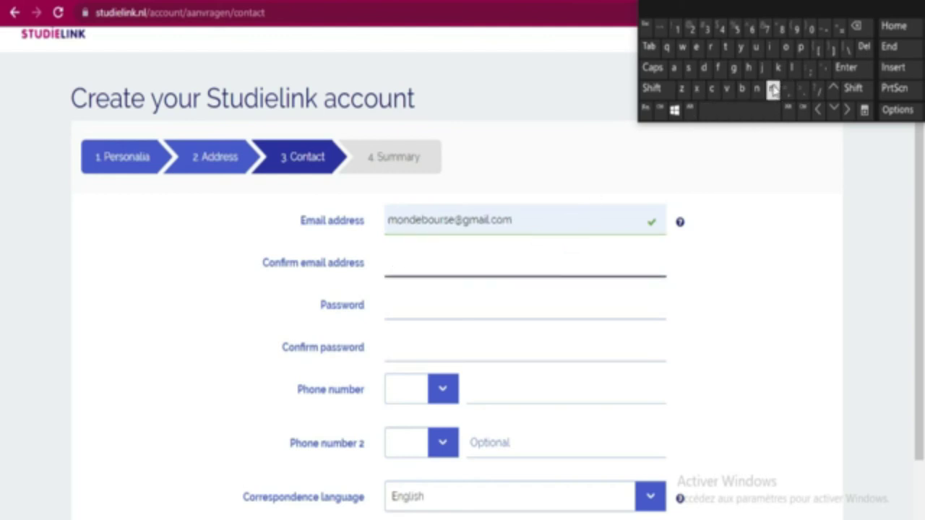
click(772, 88)
click(786, 47)
click(757, 89)
click(703, 67)
click(697, 47)
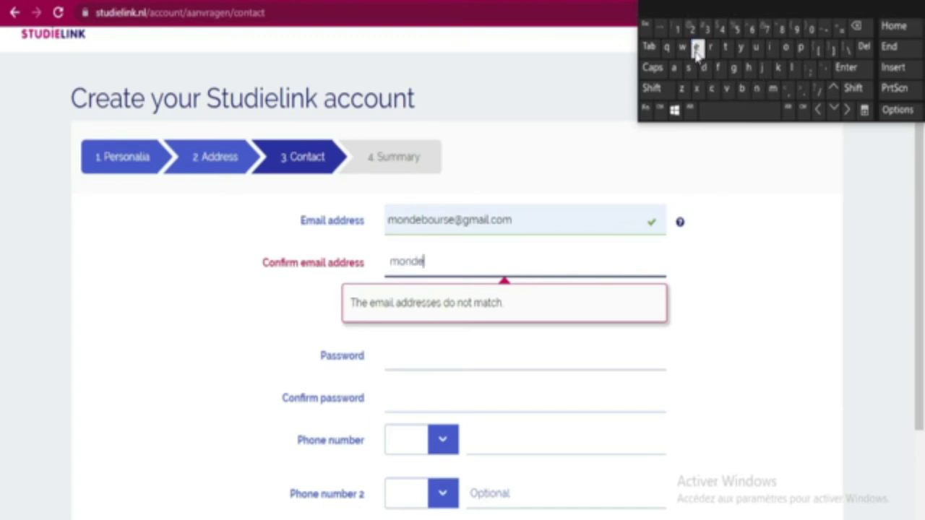
click(742, 88)
click(786, 49)
click(756, 49)
click(712, 49)
click(689, 69)
click(696, 49)
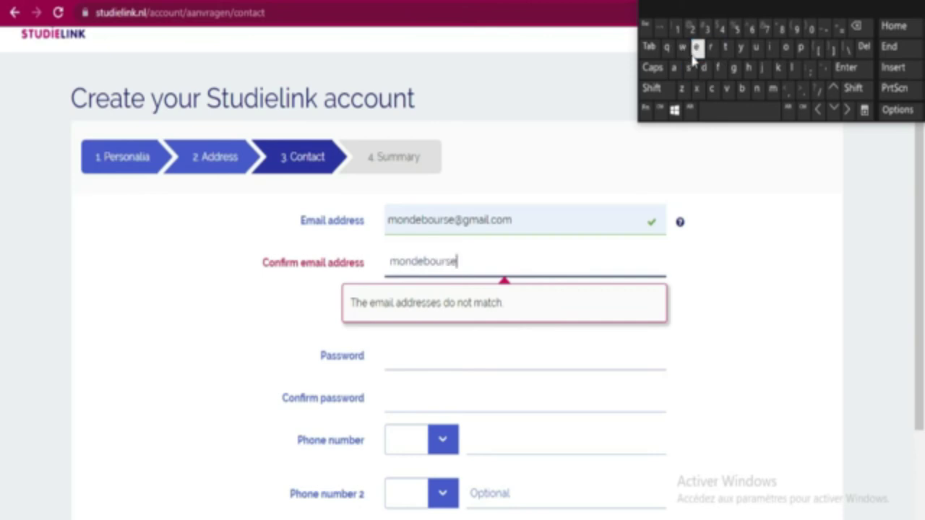
click(661, 88)
click(688, 27)
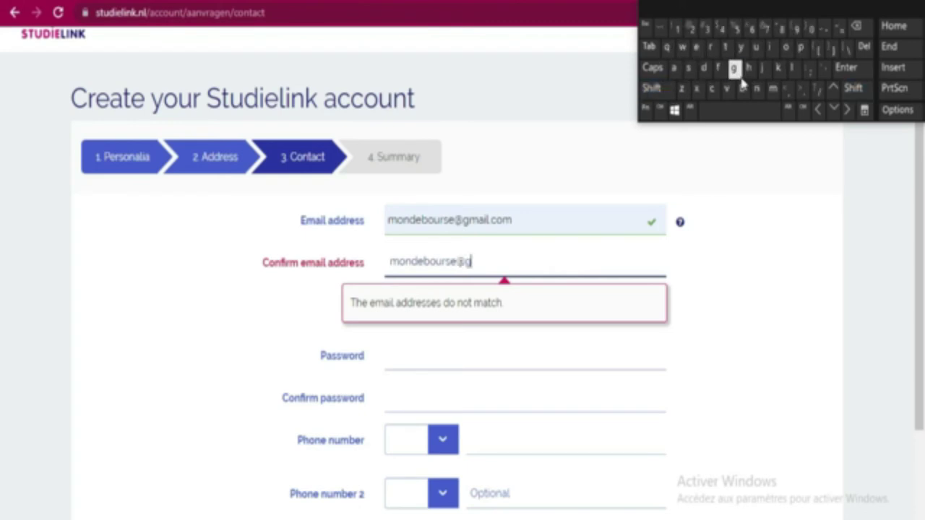
click(773, 88)
click(674, 67)
click(768, 48)
click(794, 68)
click(802, 90)
click(713, 89)
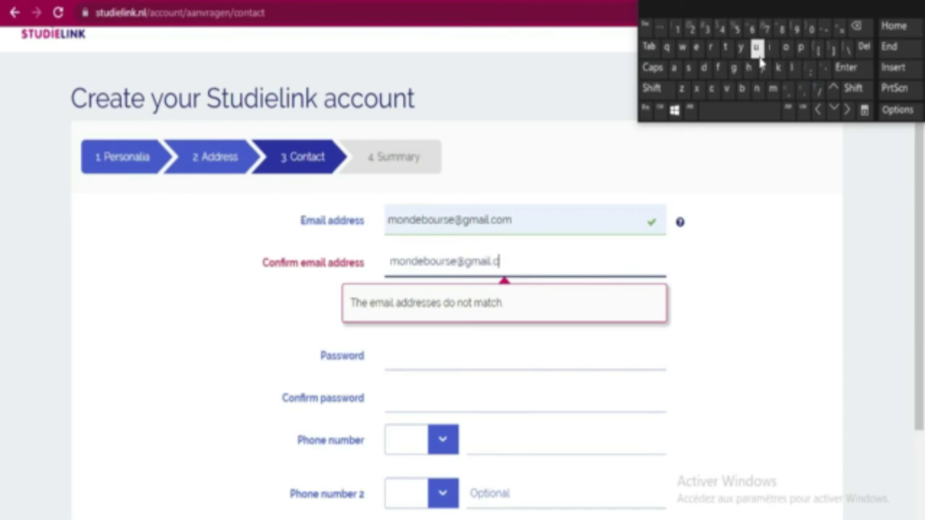
click(786, 48)
click(773, 90)
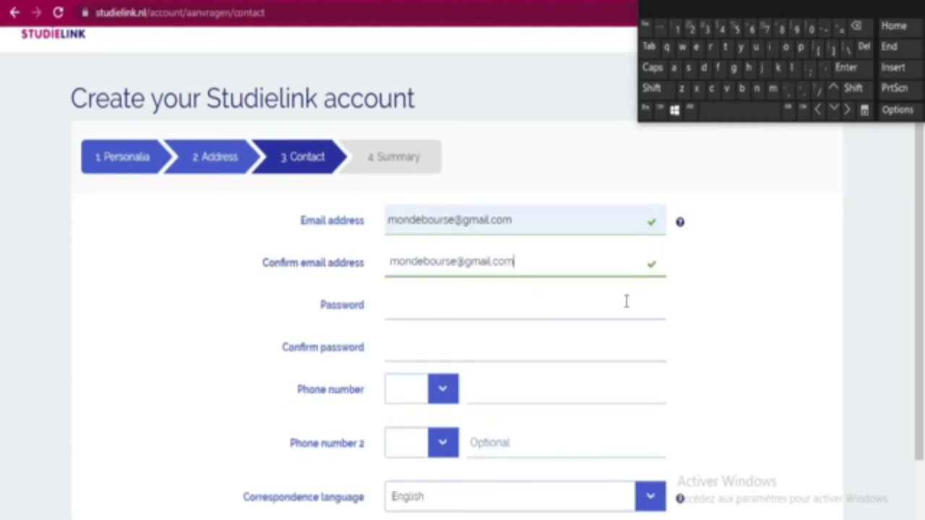
- Fill the Password and Confirm password fields with the browser's suggested password
click(607, 311)
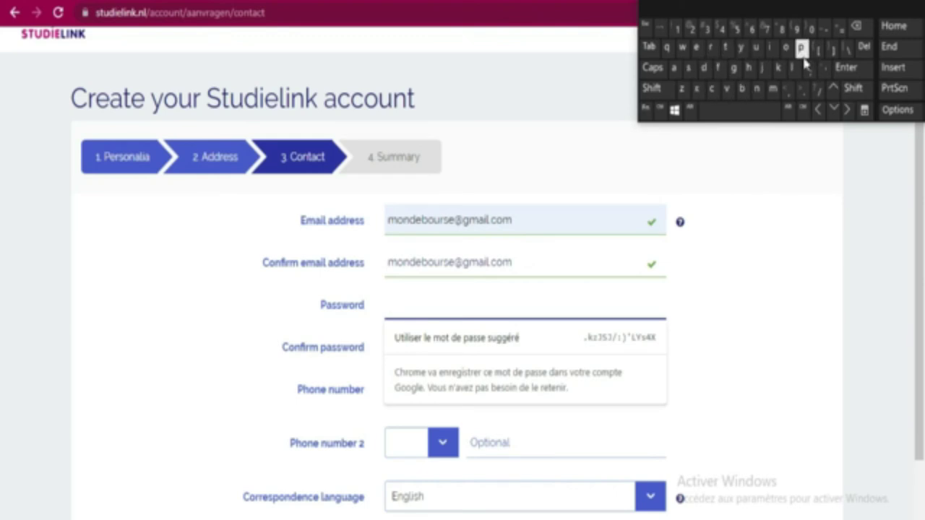
click(784, 235)
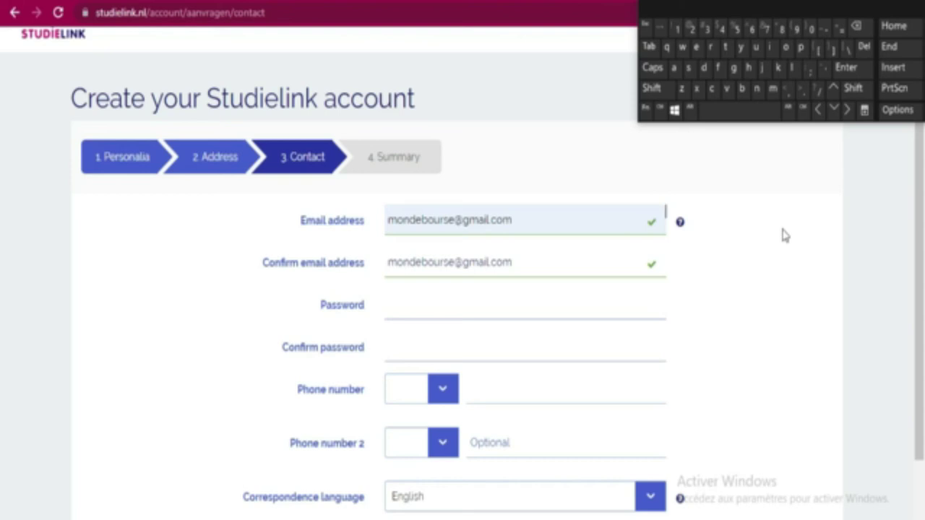
click(501, 314)
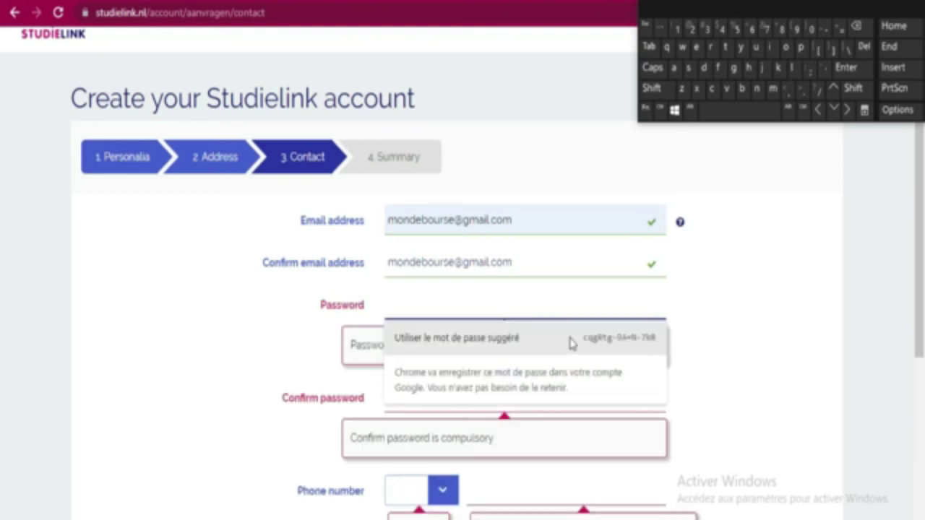
click(632, 342)
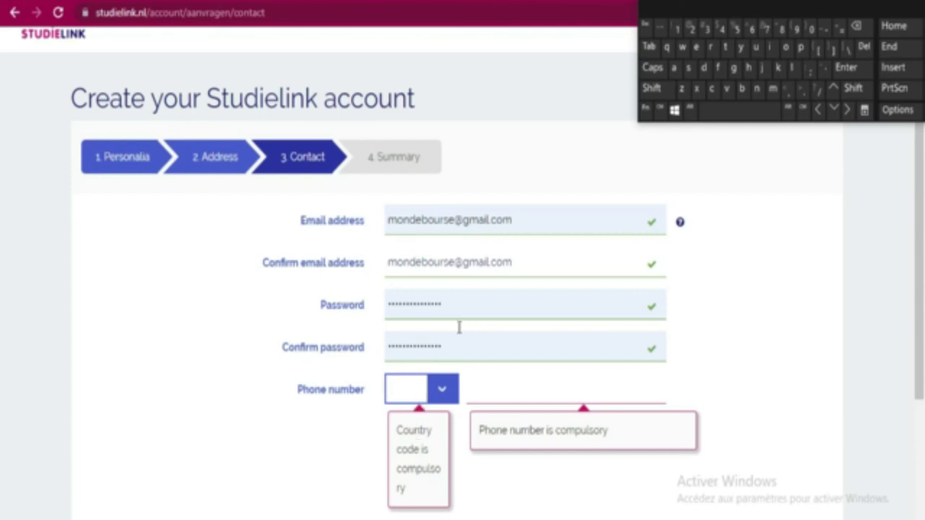
- Set the country code of the primary phone number to +225
click(660, 88)
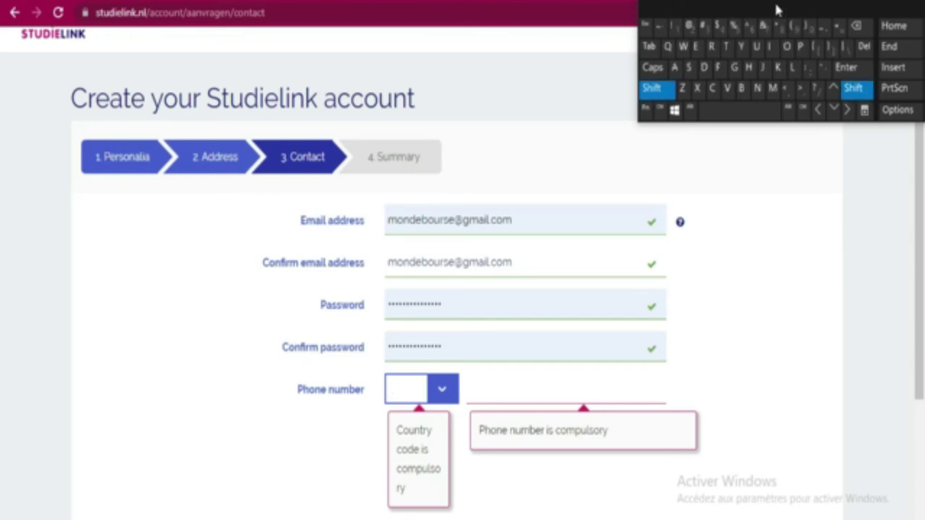
click(840, 28)
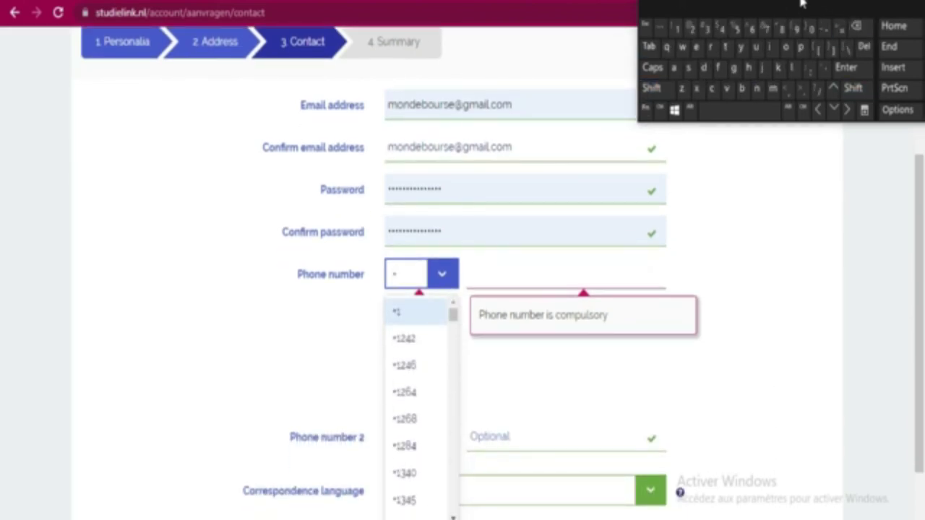
click(691, 29)
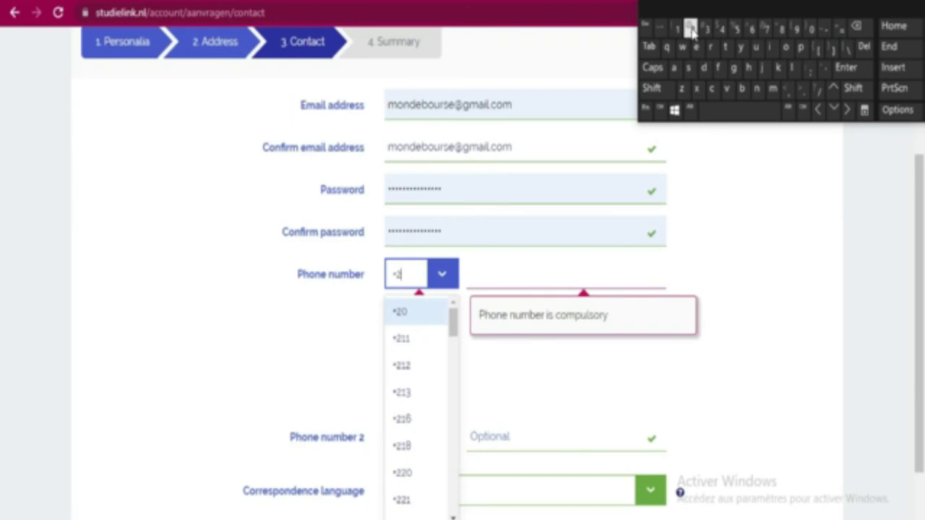
click(691, 29)
click(735, 29)
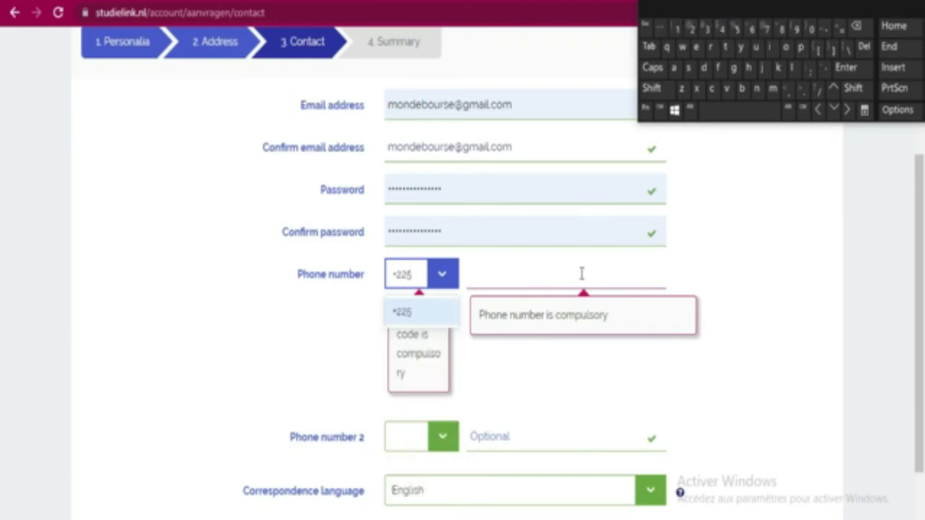
click(421, 314)
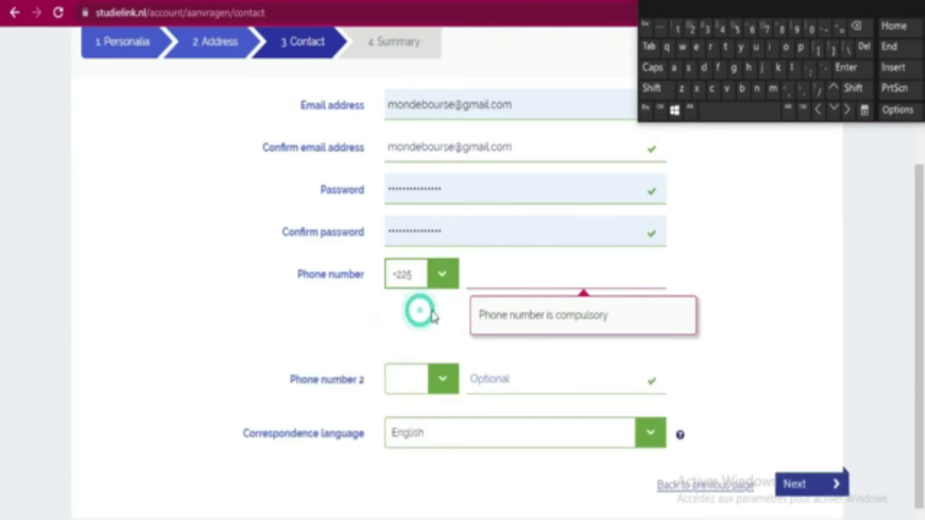
- Enter the applicant's phone number in the Phone number field, correcting the mistyped digits
click(545, 277)
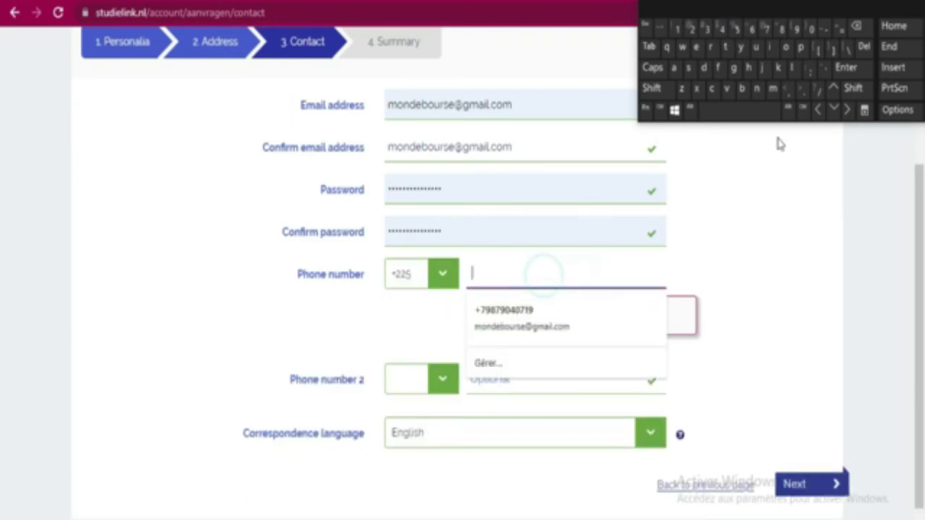
click(812, 33)
click(797, 31)
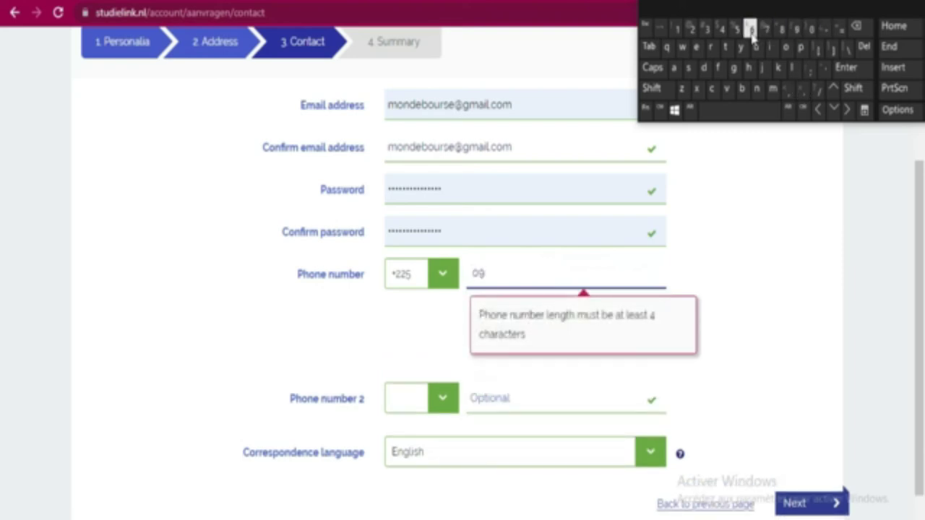
click(752, 32)
click(857, 27)
click(856, 27)
click(767, 28)
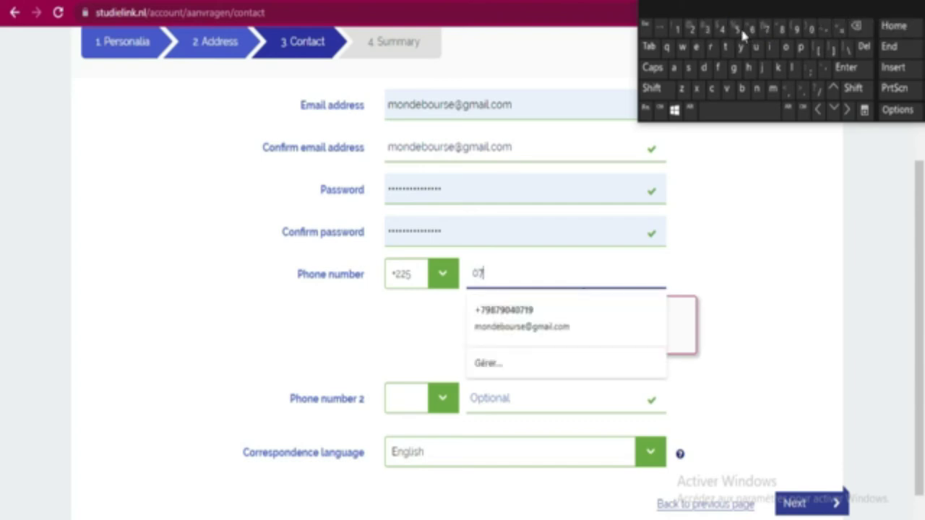
click(738, 29)
click(797, 29)
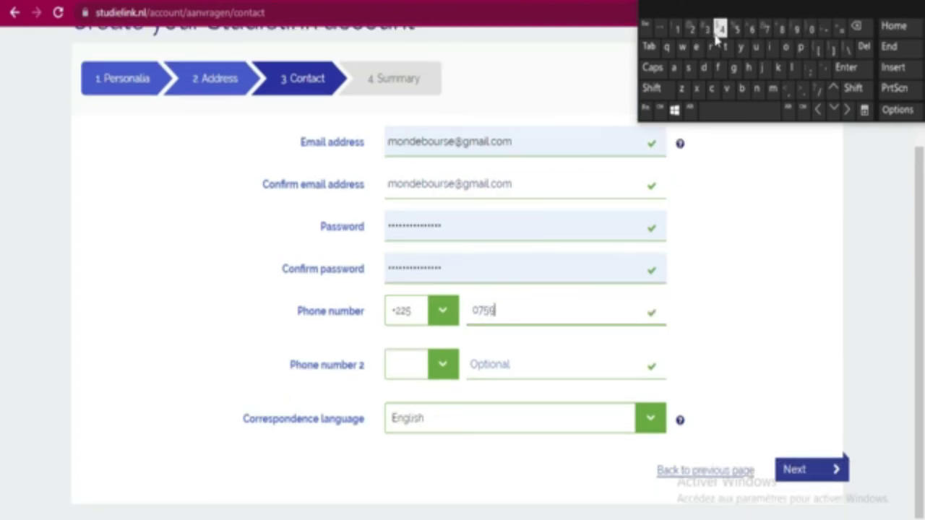
click(709, 31)
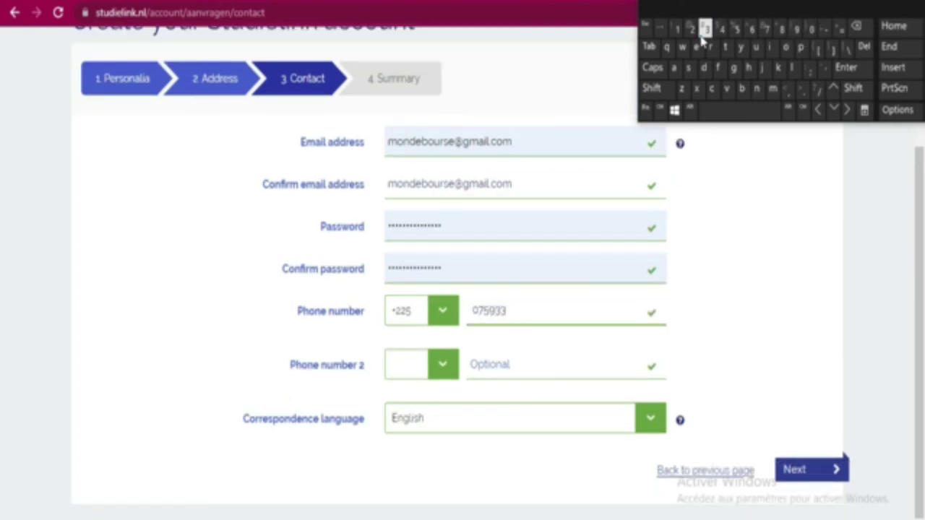
click(690, 29)
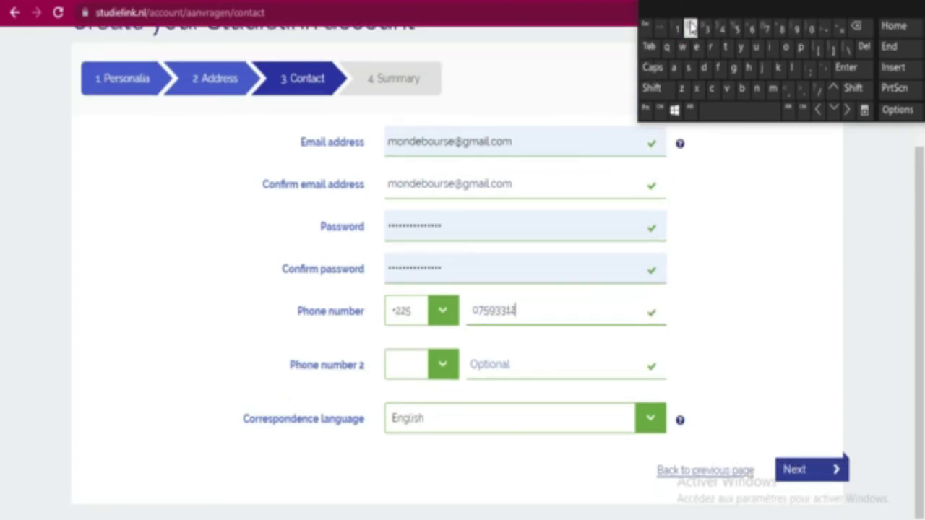
double_click(722, 32)
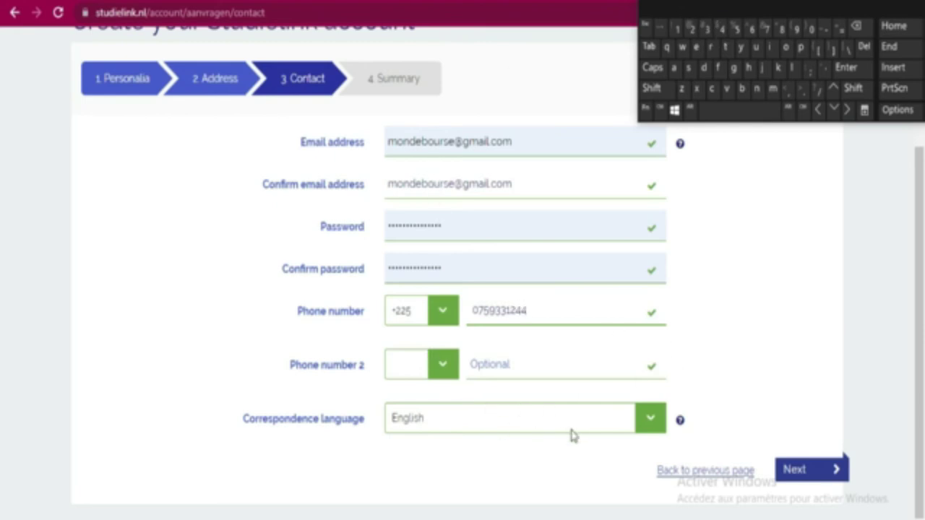
- Keep English as the correspondence language and continue to the Summary stage
click(651, 429)
click(651, 429)
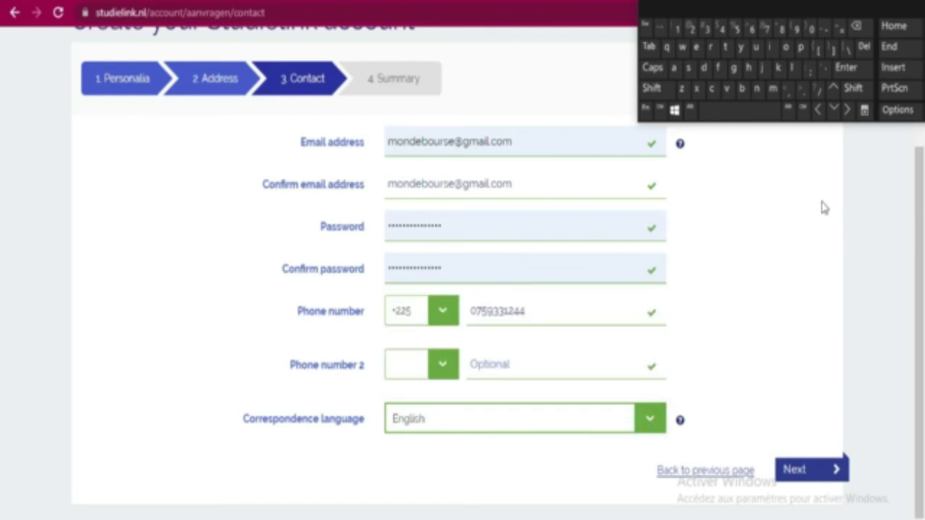
scroll(812, 296, up, 2)
scroll(811, 296, down, 2)
click(812, 489)
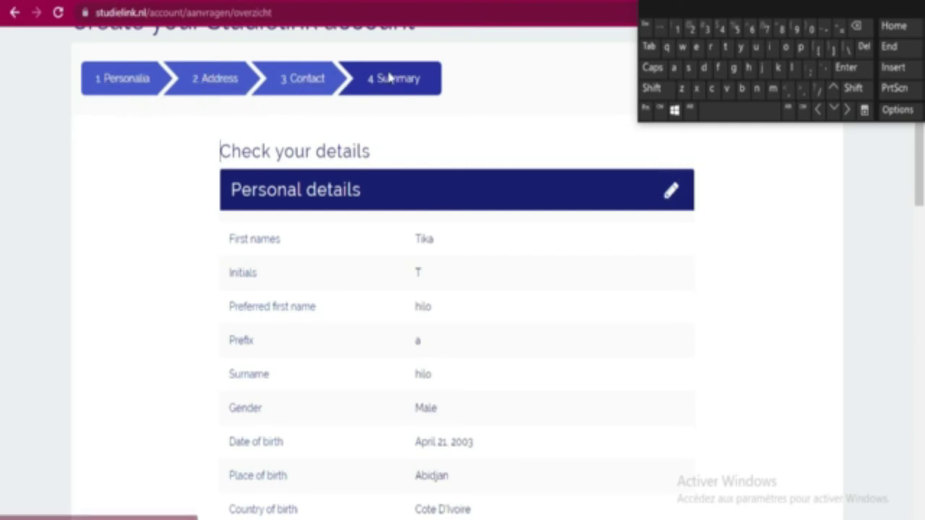
- Review the summarised details, confirm they have been entered correctly and agree with Studielink's general terms and conditions
scroll(613, 321, down, 4)
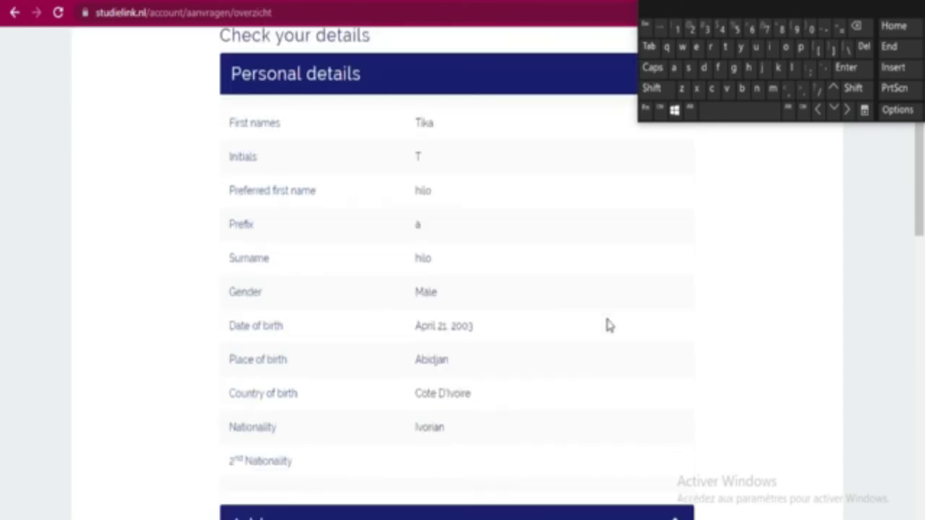
scroll(558, 226, down, 3)
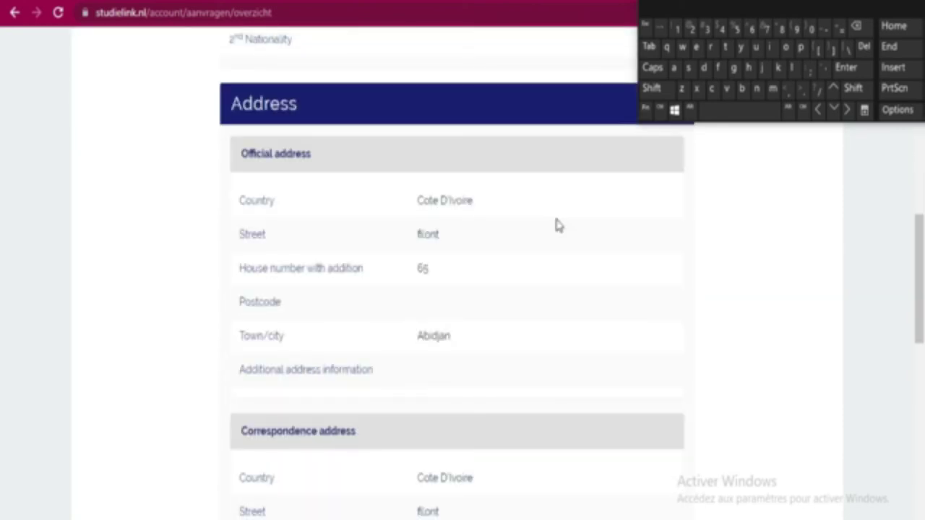
scroll(557, 227, down, 4)
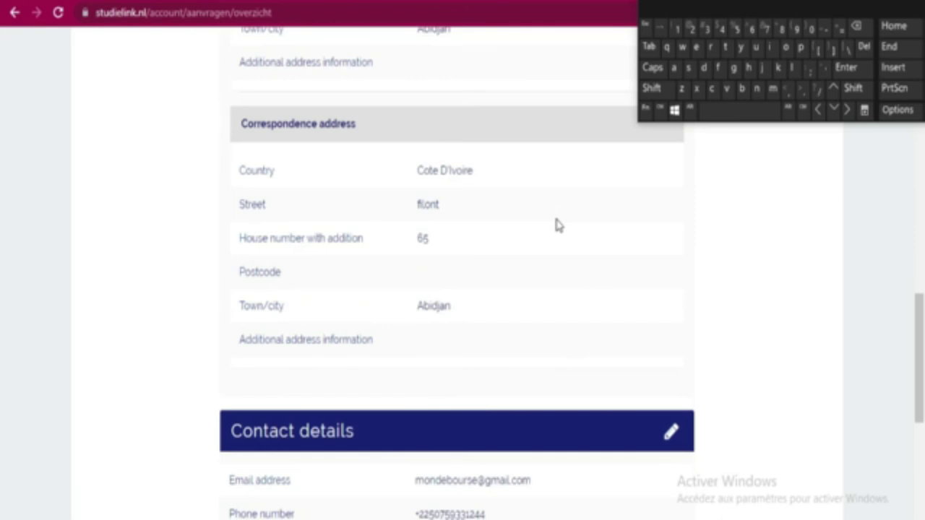
scroll(557, 226, down, 5)
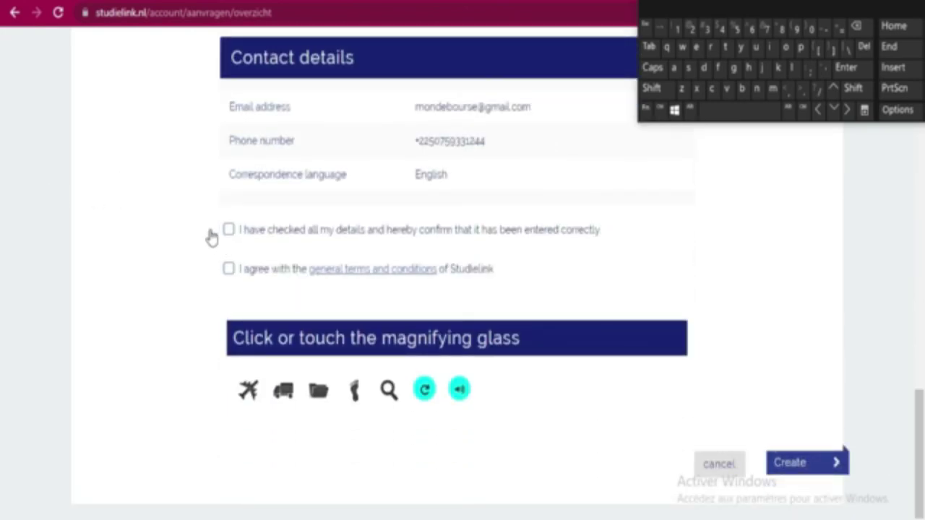
click(229, 230)
click(229, 269)
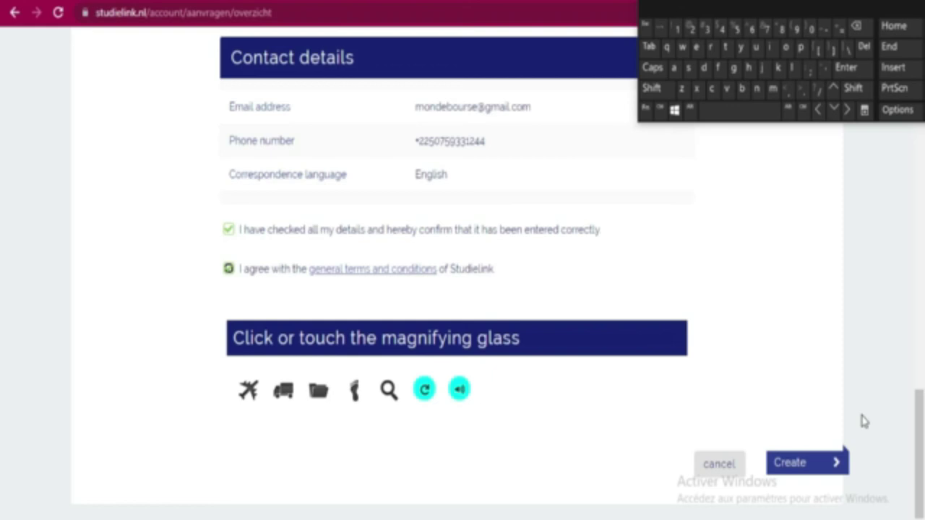
- Try to create the account without answering the captcha, and close the on-screen keyboard
click(802, 467)
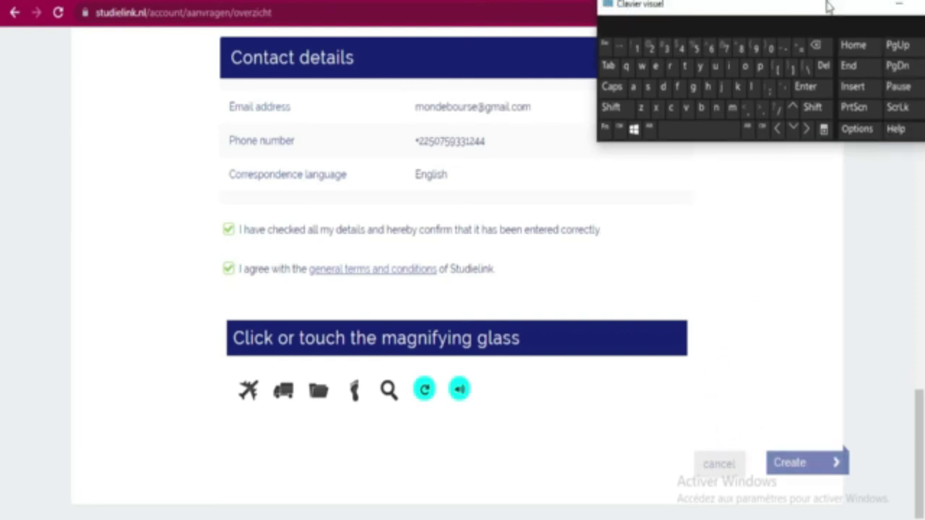
click(917, 6)
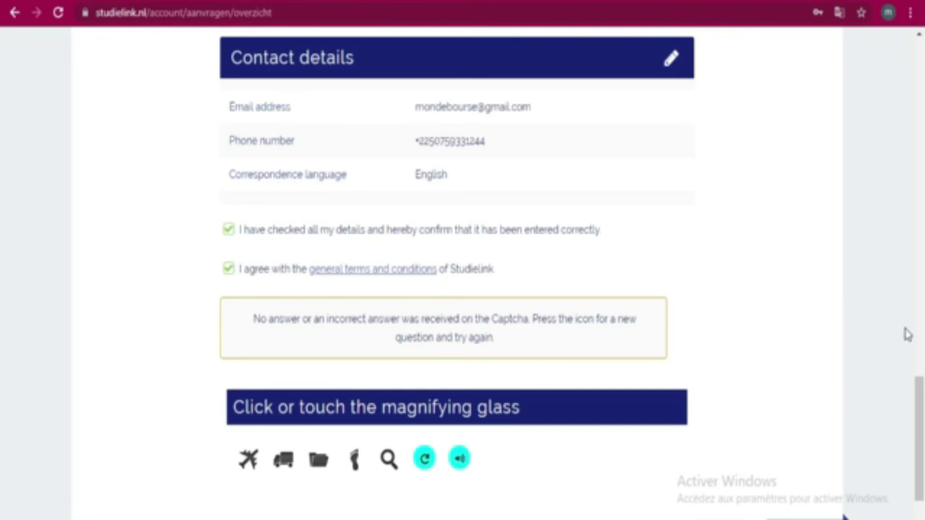
scroll(902, 334, up, 4)
scroll(895, 330, down, 5)
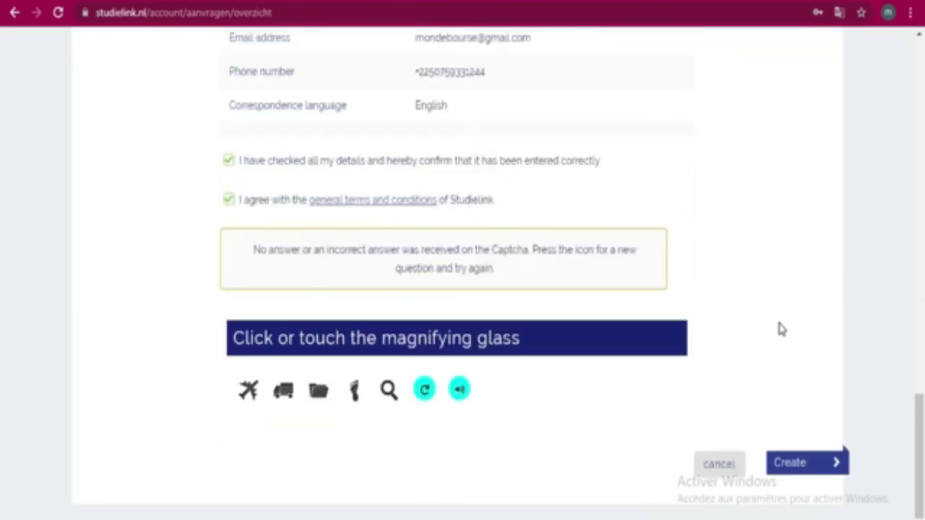
scroll(779, 326, up, 4)
scroll(778, 326, down, 4)
- Request a new captcha question, answer it with the leaf and submit the account creation
click(416, 390)
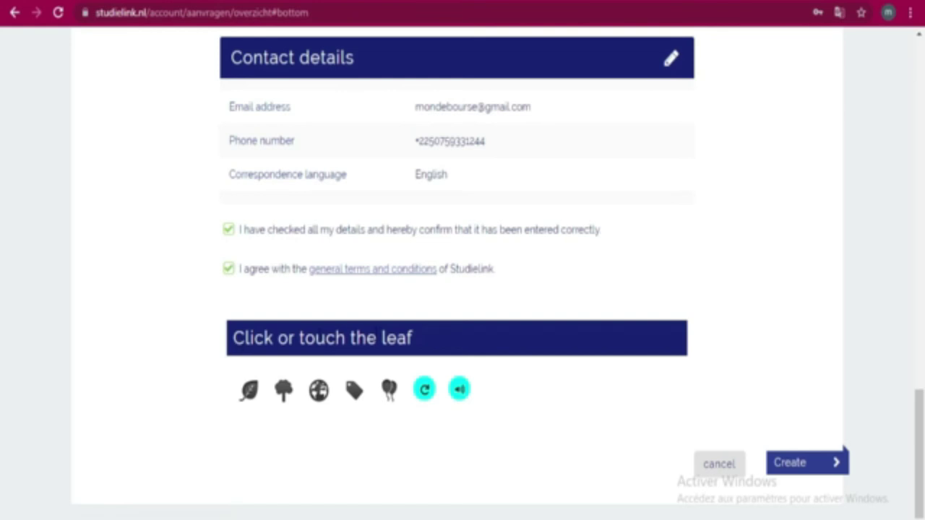
click(245, 397)
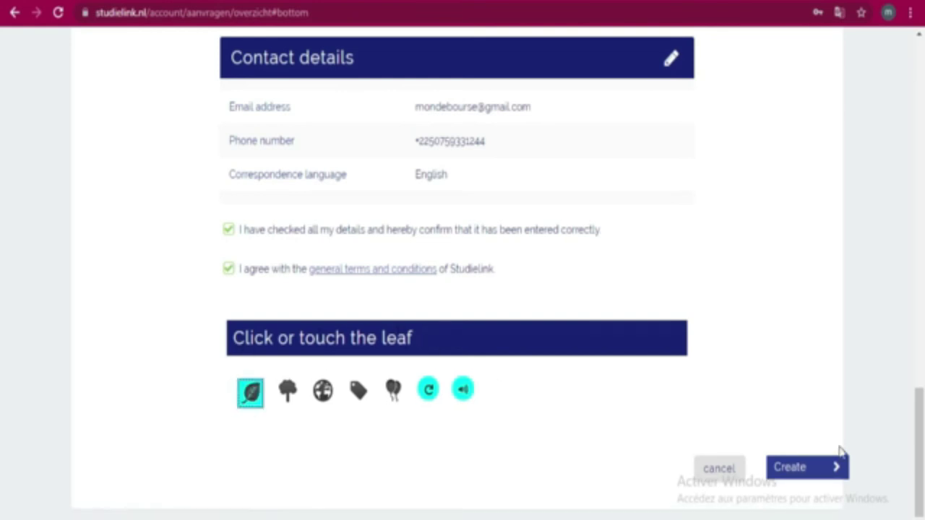
click(791, 469)
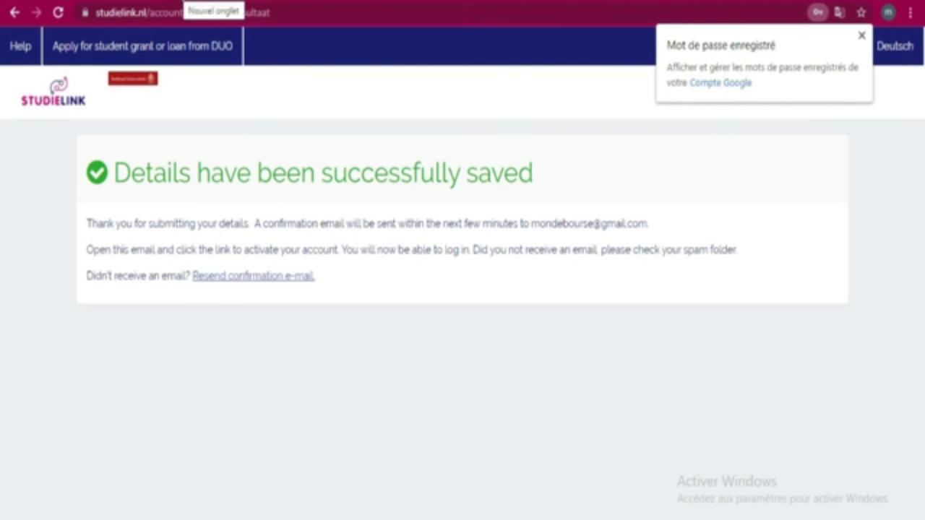
- Switch to Gmail in a new browser tab and open the Studielink account activation e-mail
key(ctrl+t)
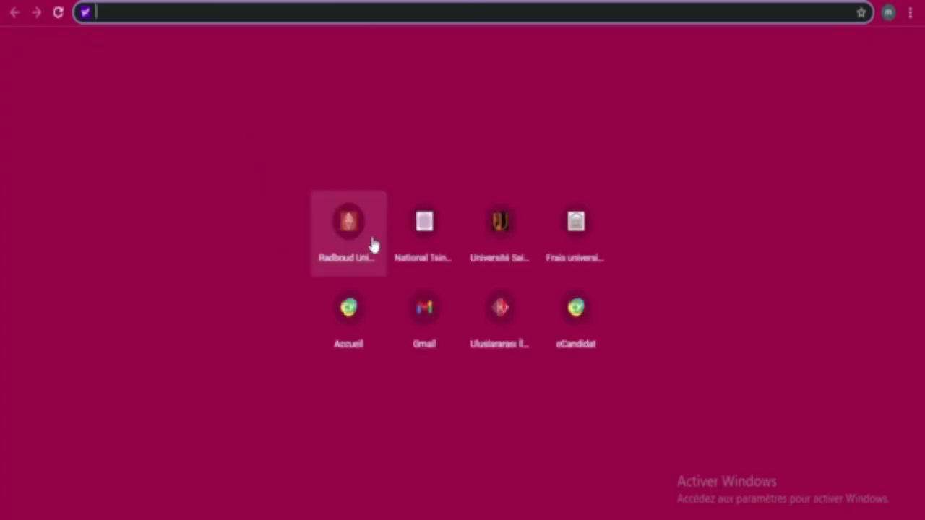
click(416, 316)
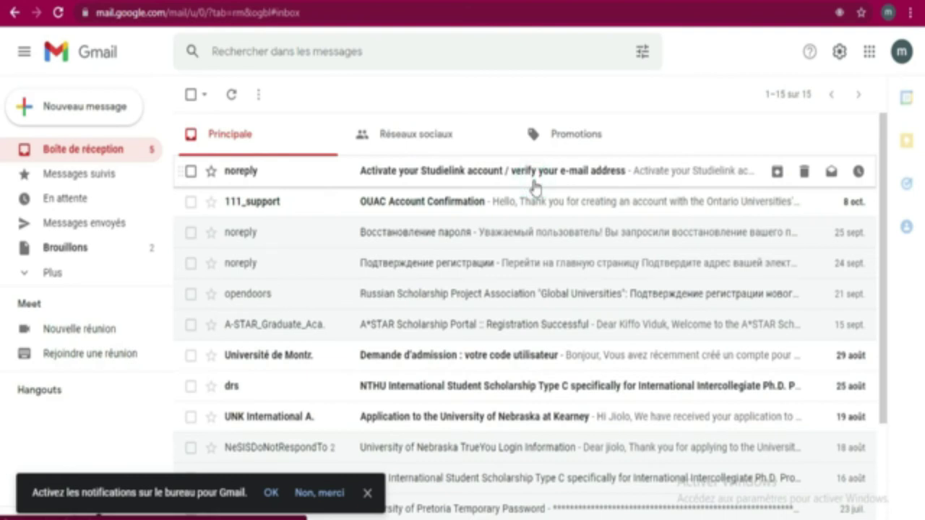
click(534, 186)
- Follow the e-mail's Activate account / Verify email address link and activate the Studielink account
scroll(507, 231, down, 6)
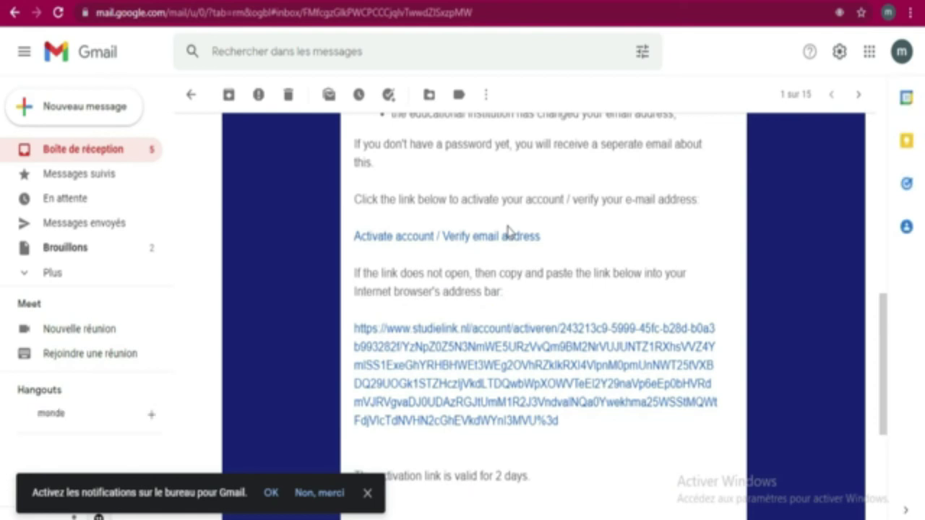
click(401, 238)
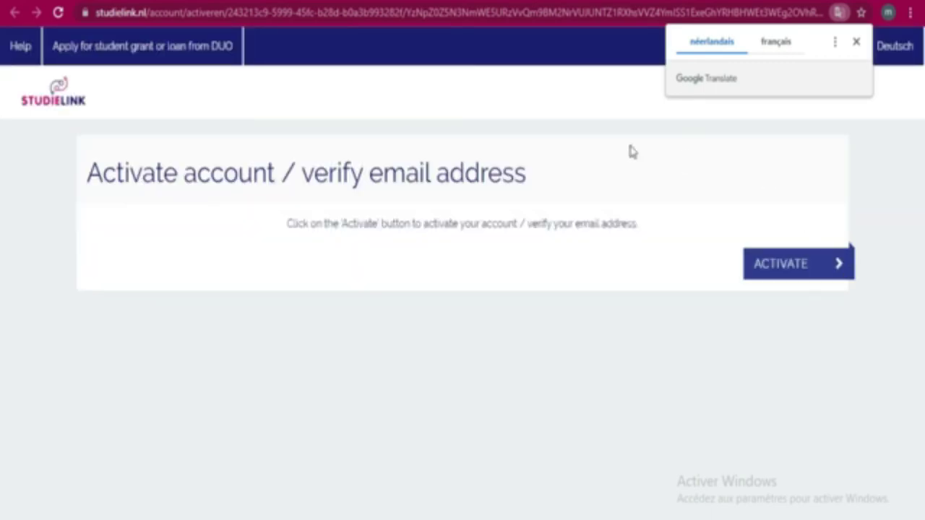
click(792, 265)
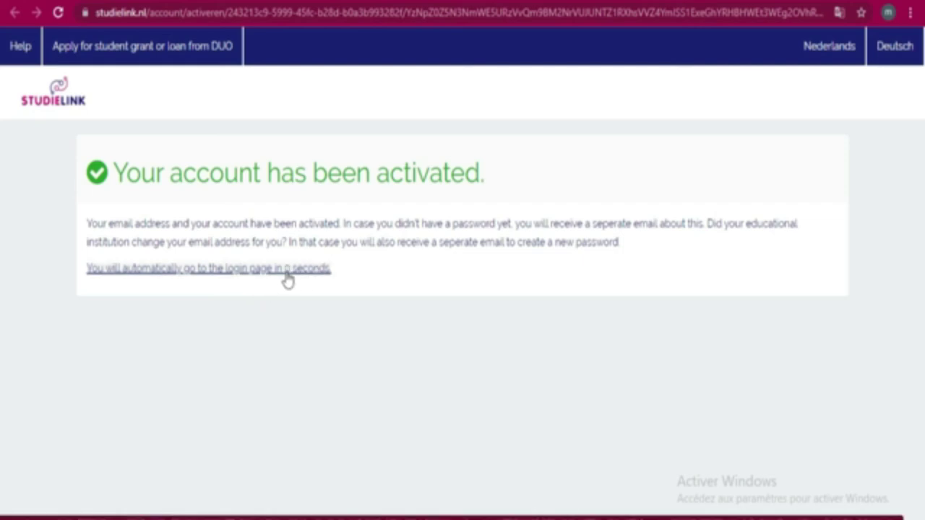
- Log in to Studielink without DigiD, using the browser's prefilled e-mail address and password
scroll(543, 305, down, 2)
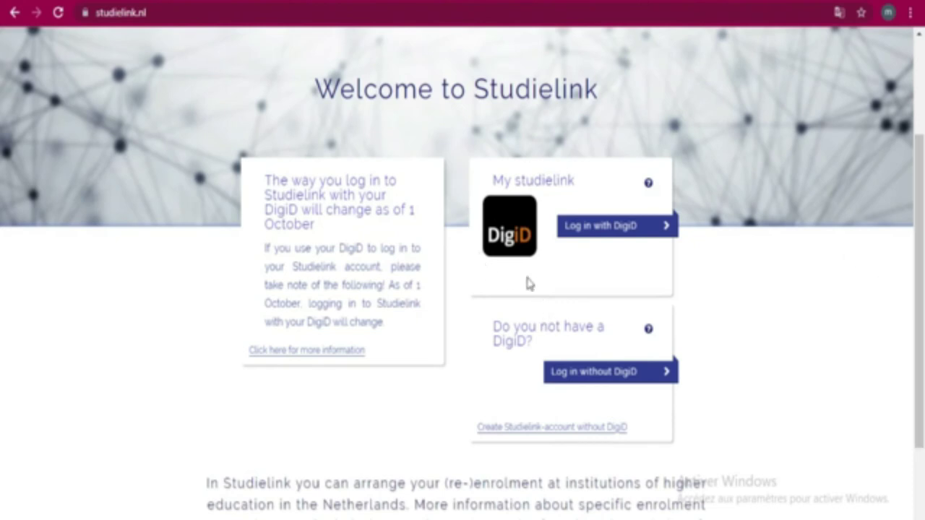
scroll(527, 284, down, 2)
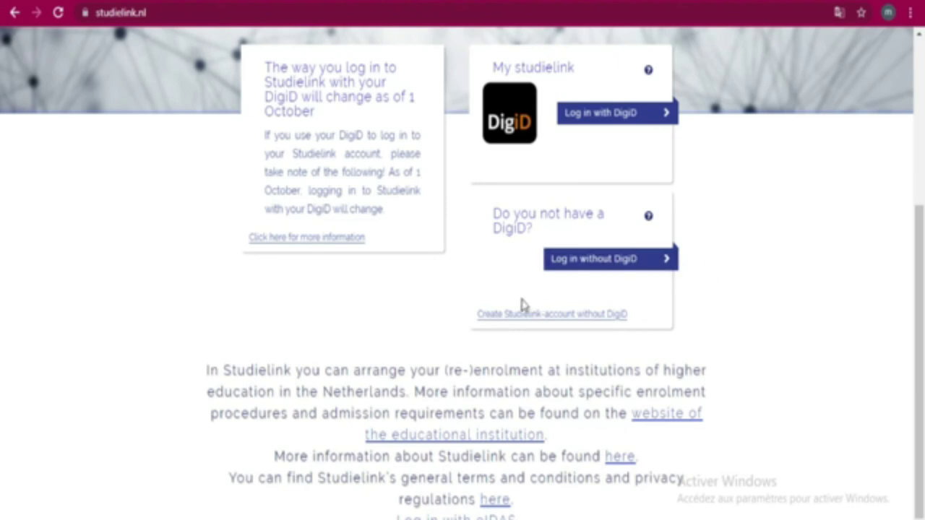
click(585, 267)
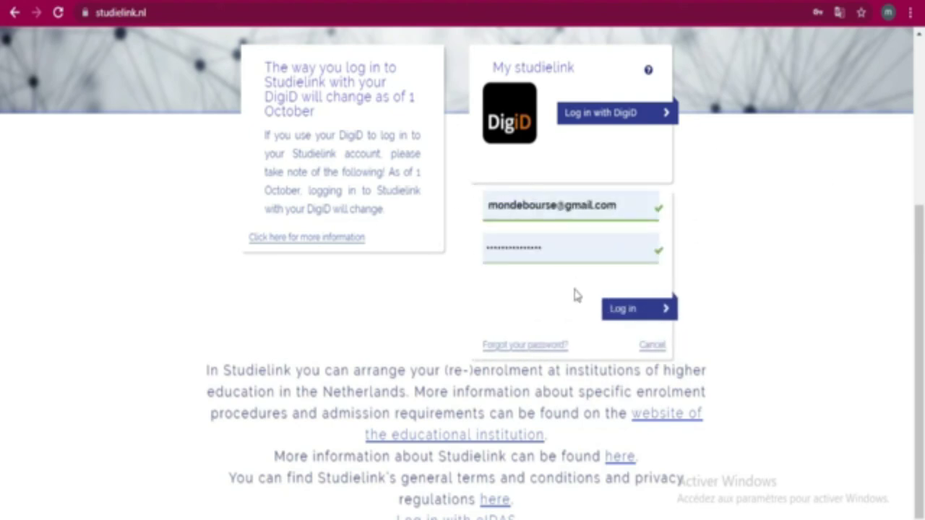
click(636, 315)
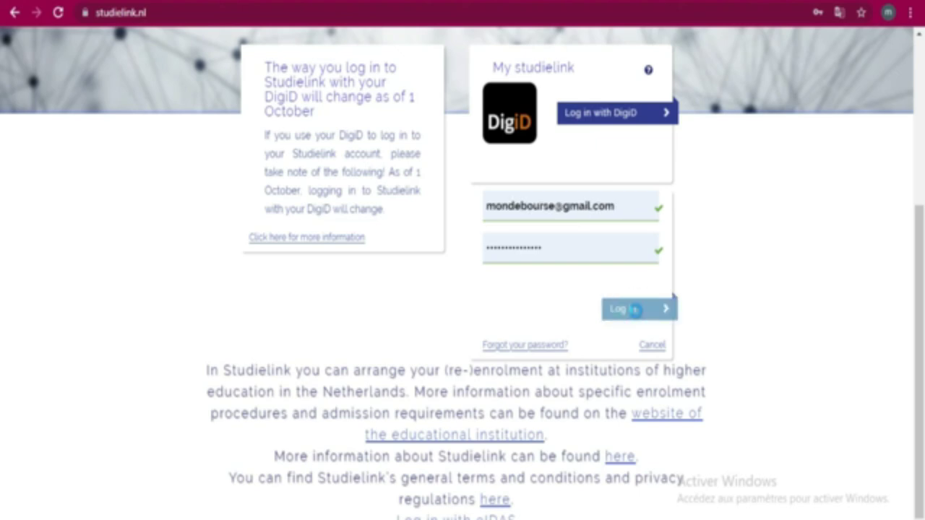
click(636, 312)
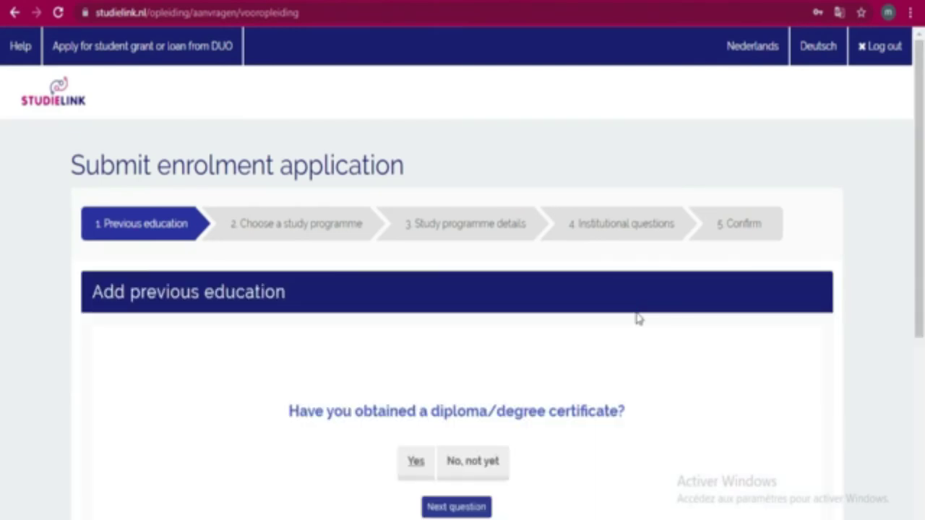
- Answer Yes to having obtained a diploma or degree certificate and proceed from the Previous education stage of the enrolment application
scroll(516, 241, down, 3)
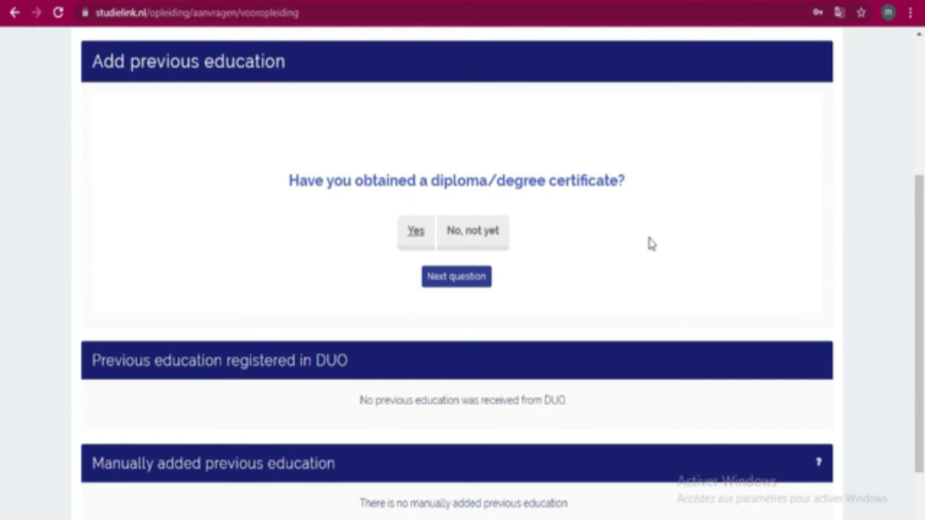
scroll(651, 244, up, 3)
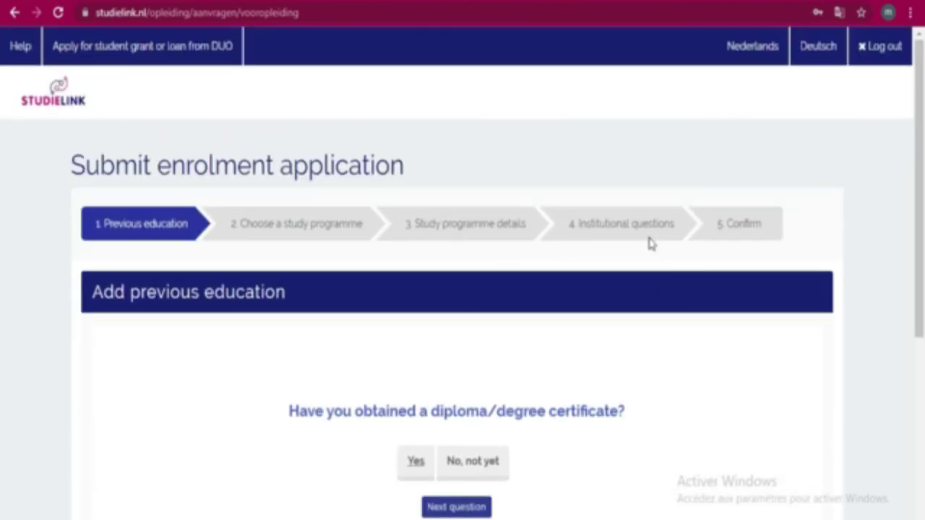
scroll(651, 244, down, 1)
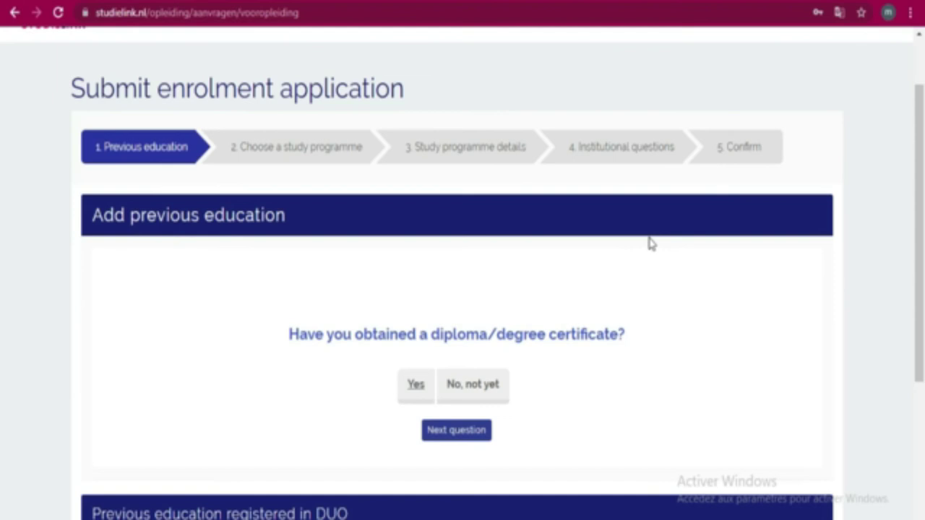
scroll(651, 244, down, 2)
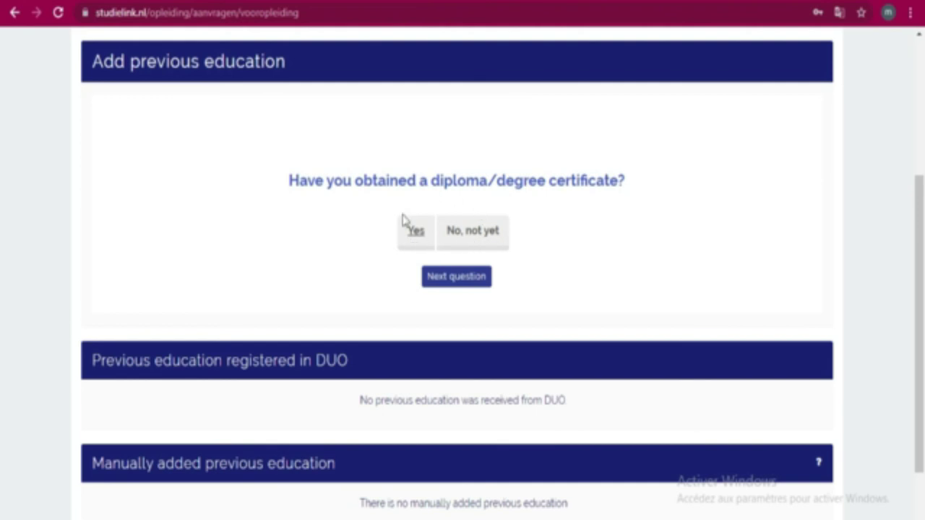
click(417, 238)
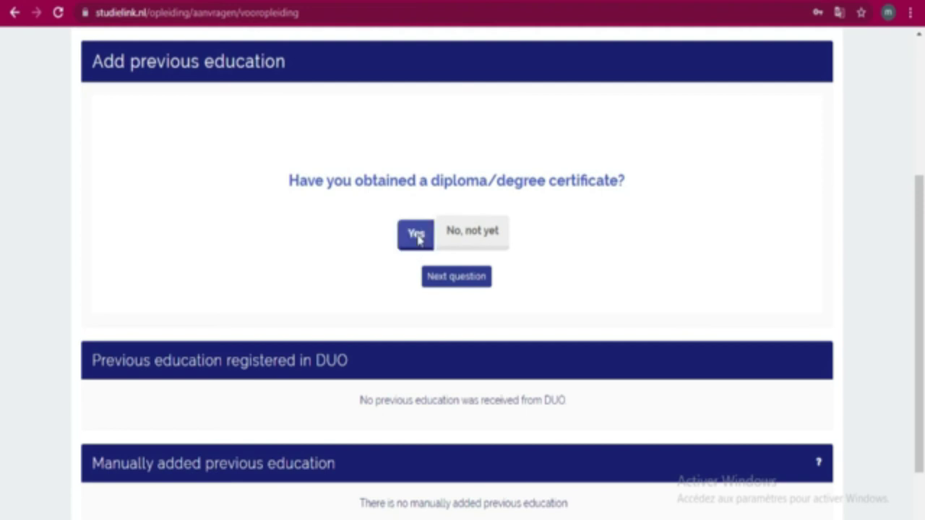
scroll(417, 239, down, 1)
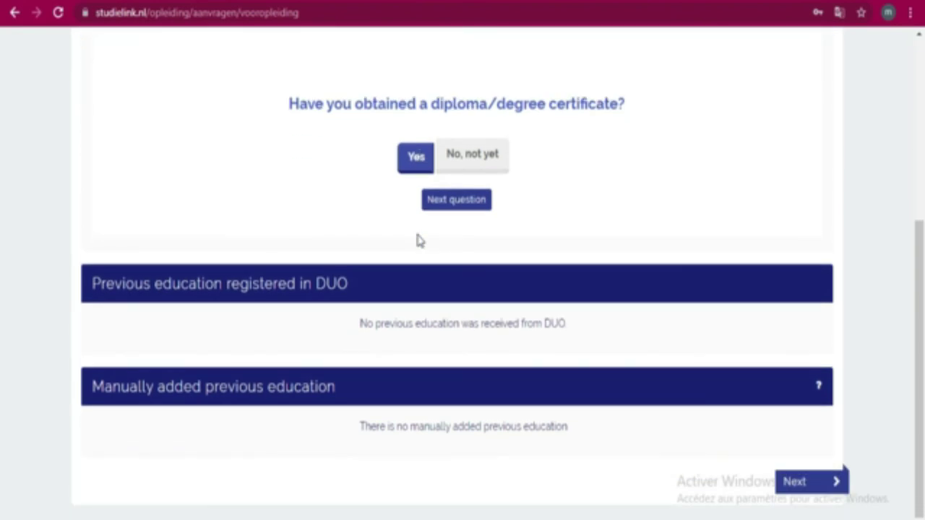
click(411, 174)
click(795, 481)
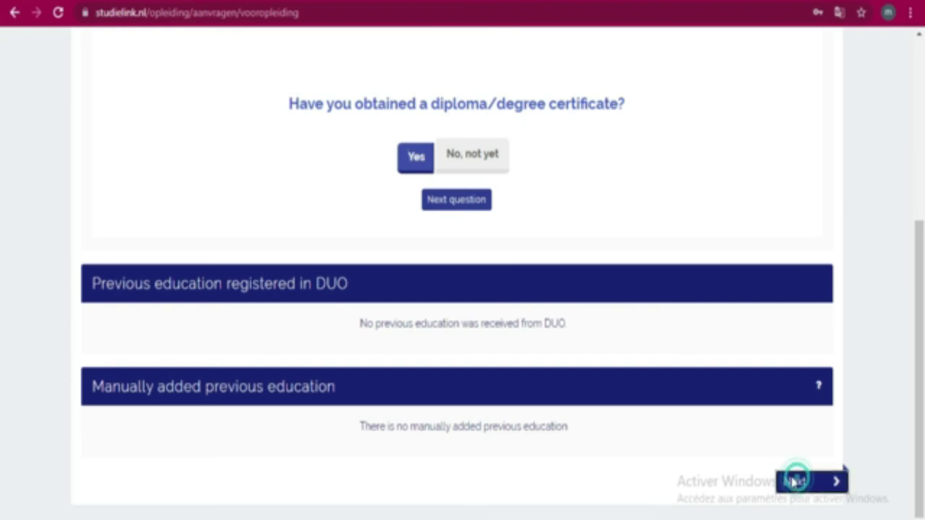